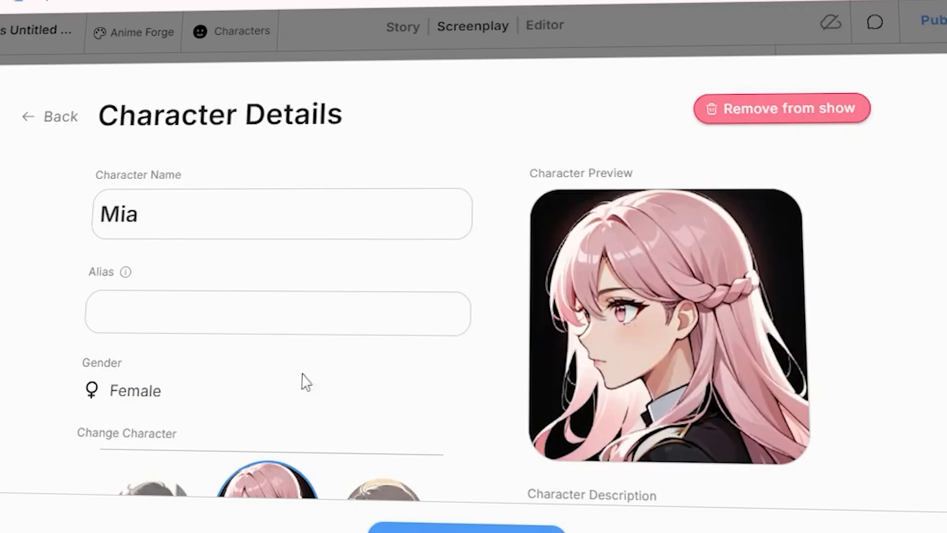
Review Mia's character details, including her preview, gender and character description
scroll(302, 374, "down", 3)
scroll(302, 374, "up", 3)
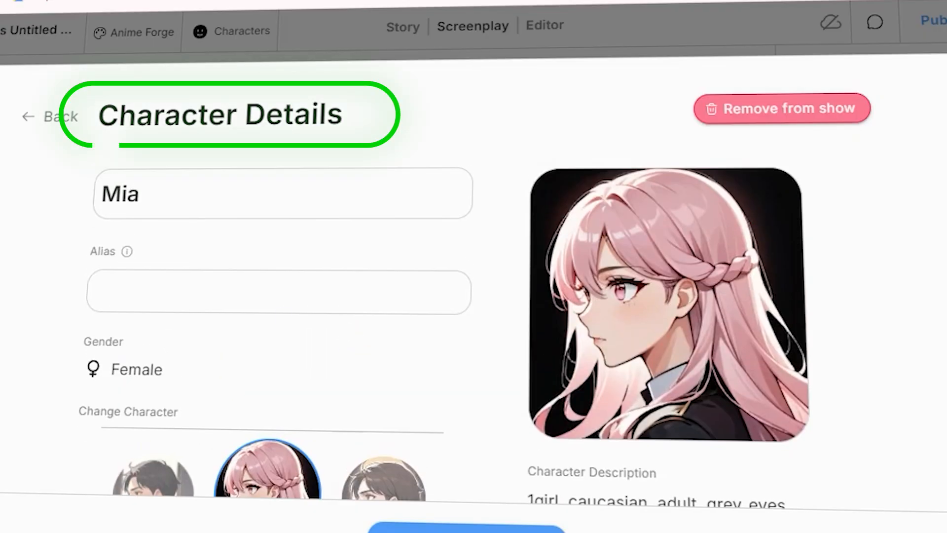
scroll(499, 465, "down", 5)
scroll(499, 466, "up", 5)
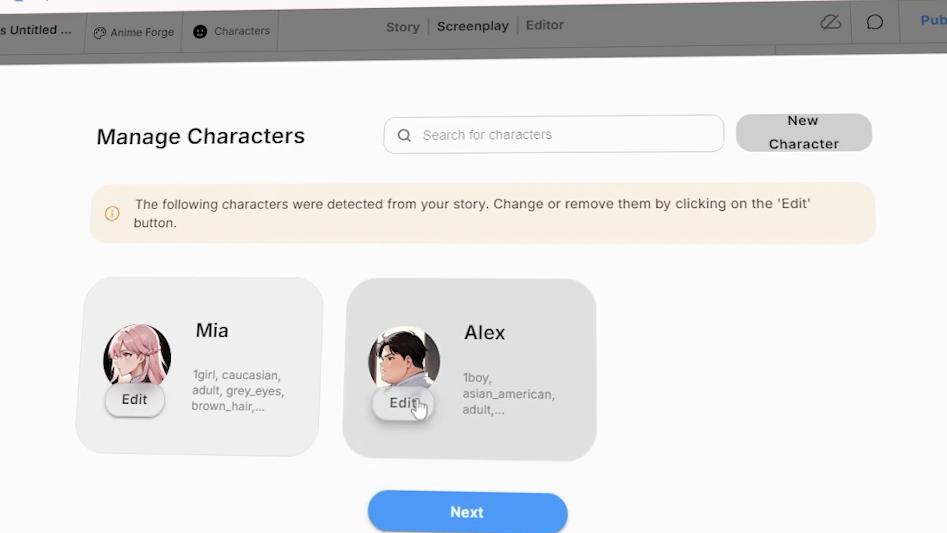
Open Alex's character details and replace his character with Andrew from the full character library
left_click(417, 407)
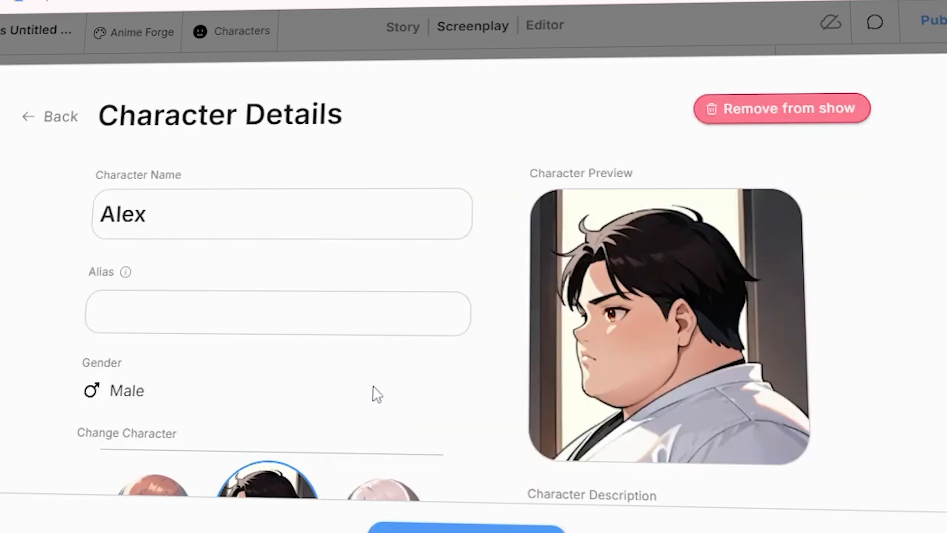
scroll(373, 394, "down", 4)
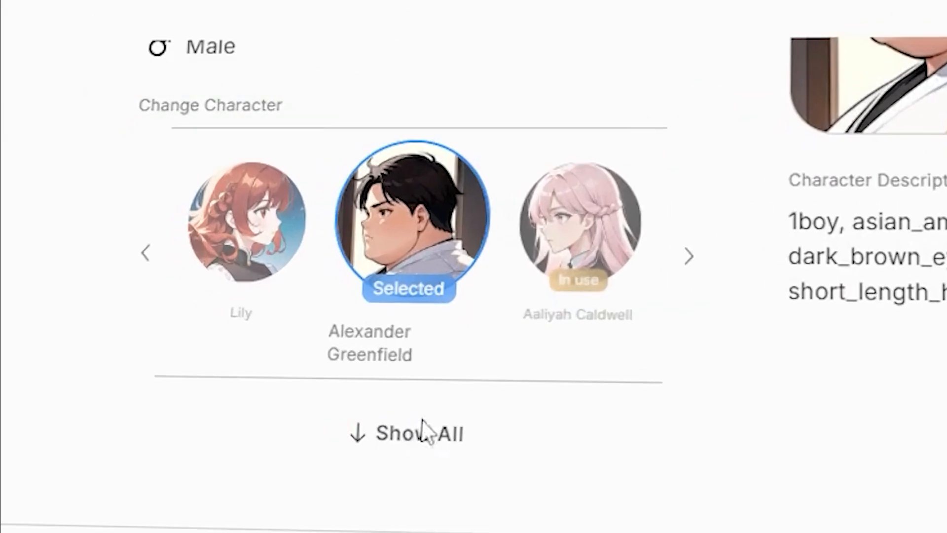
left_click(419, 435)
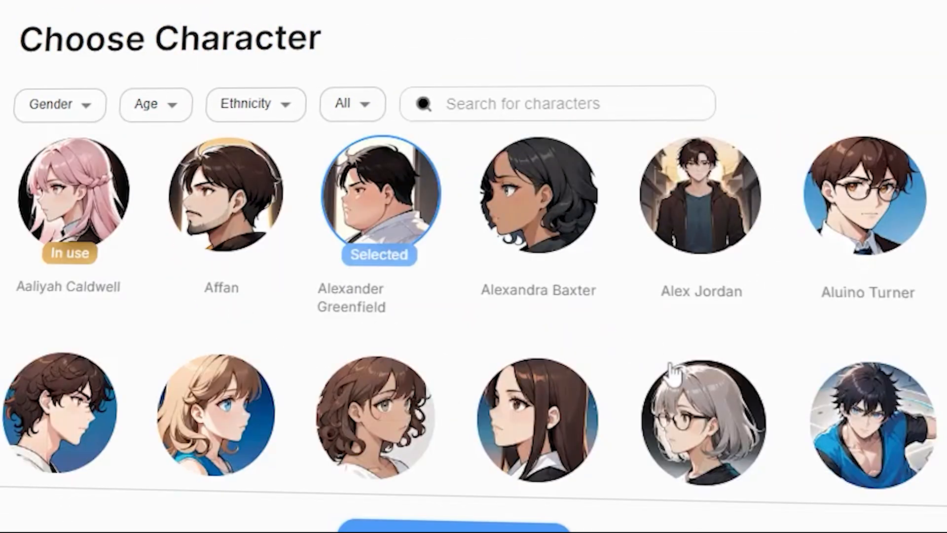
scroll(672, 372, "down", 4)
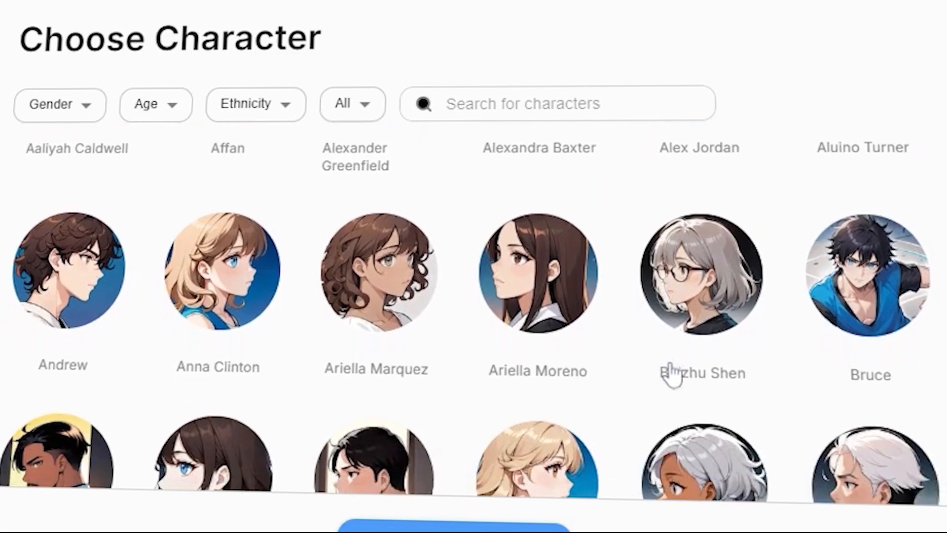
scroll(672, 375, "down", 4)
scroll(672, 375, "up", 3)
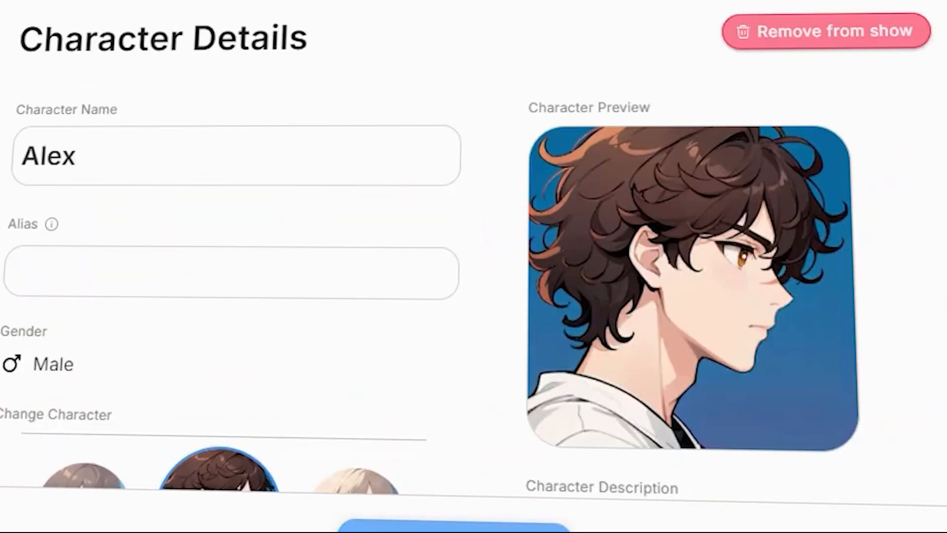
Check Andrew's description, confirm him as Alex's character and continue from character management to the screenplay
scroll(426, 339, "down", 5)
scroll(426, 338, "up", 1)
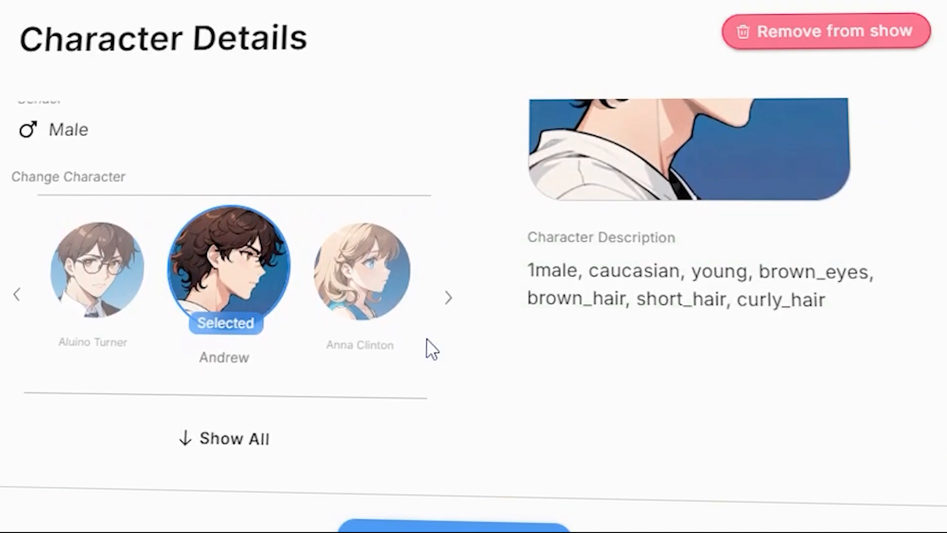
scroll(427, 339, "up", 2)
scroll(426, 338, "down", 3)
scroll(426, 339, "up", 5)
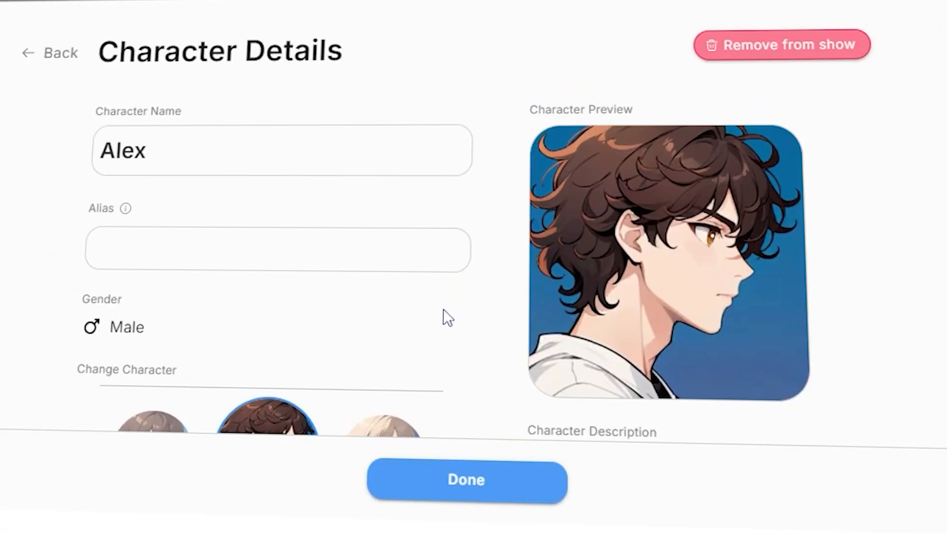
left_click(477, 476)
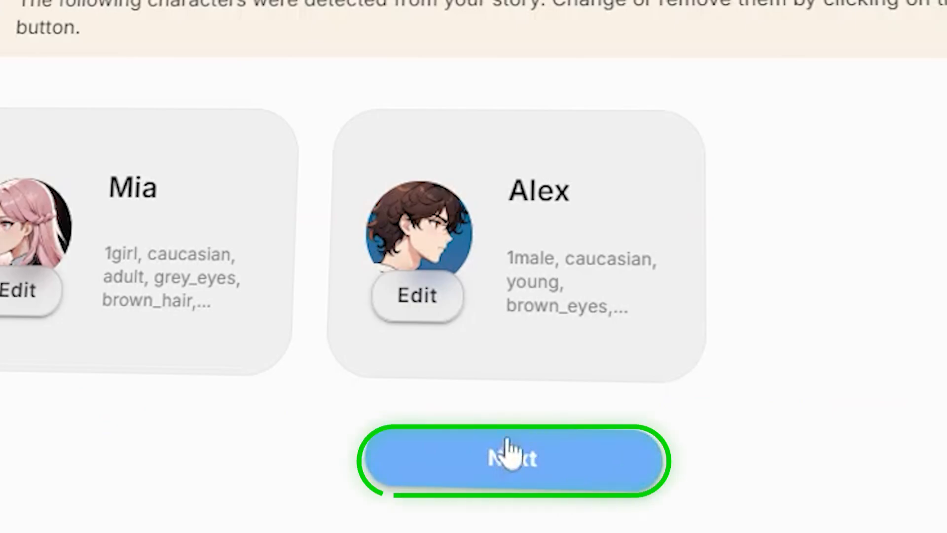
left_click(540, 475)
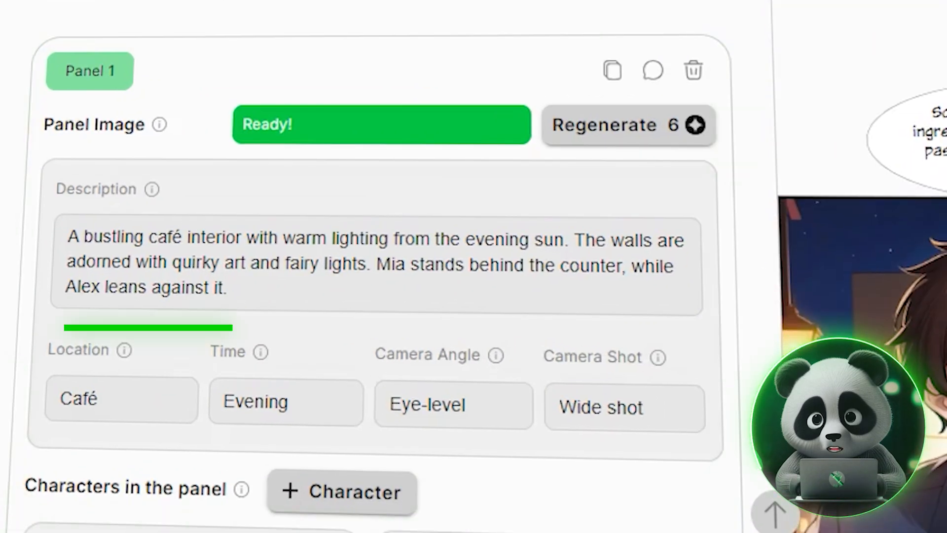
Examine the first generated panels in the Dashtoon preview alongside Panel 1's screenplay settings
scroll(569, 491, "down", 4)
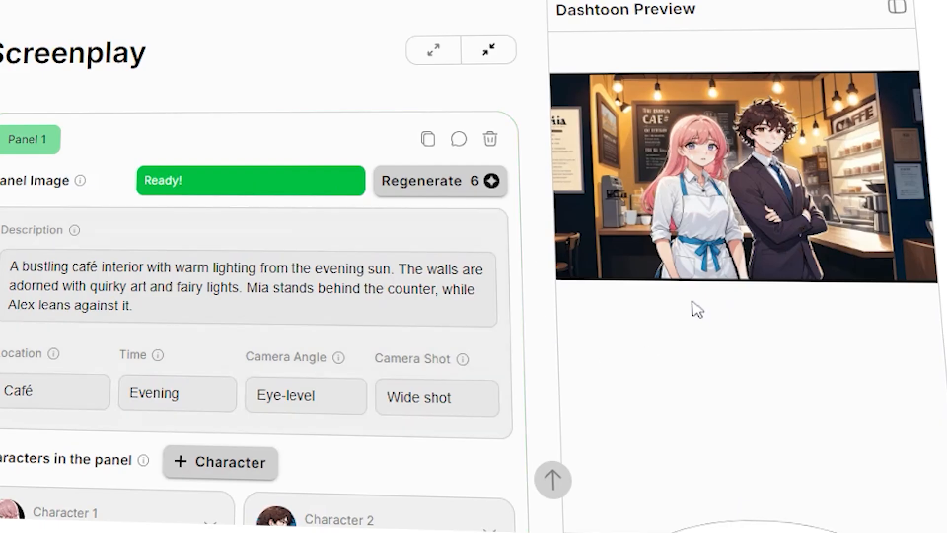
scroll(695, 289, "down", 4)
scroll(695, 296, "down", 3)
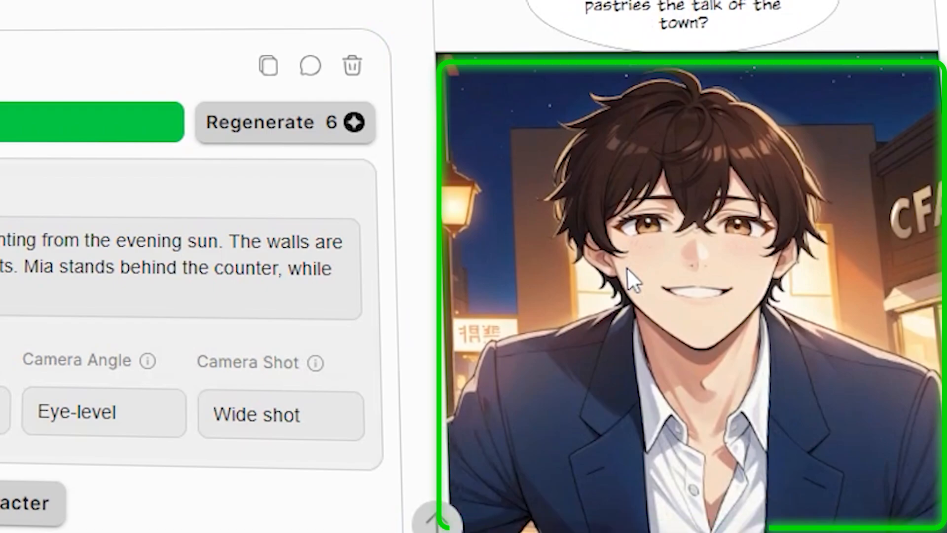
scroll(223, 499, "up", 2)
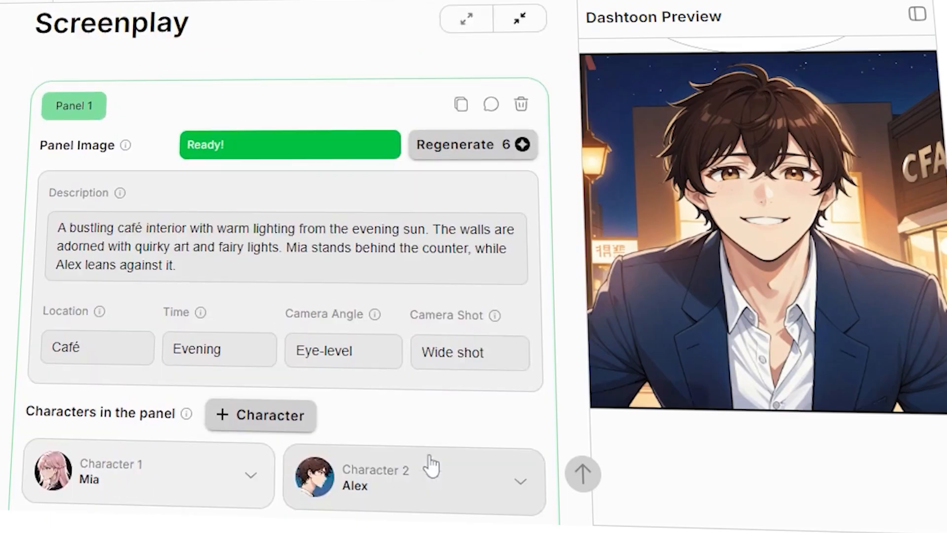
scroll(500, 203, "up", 8)
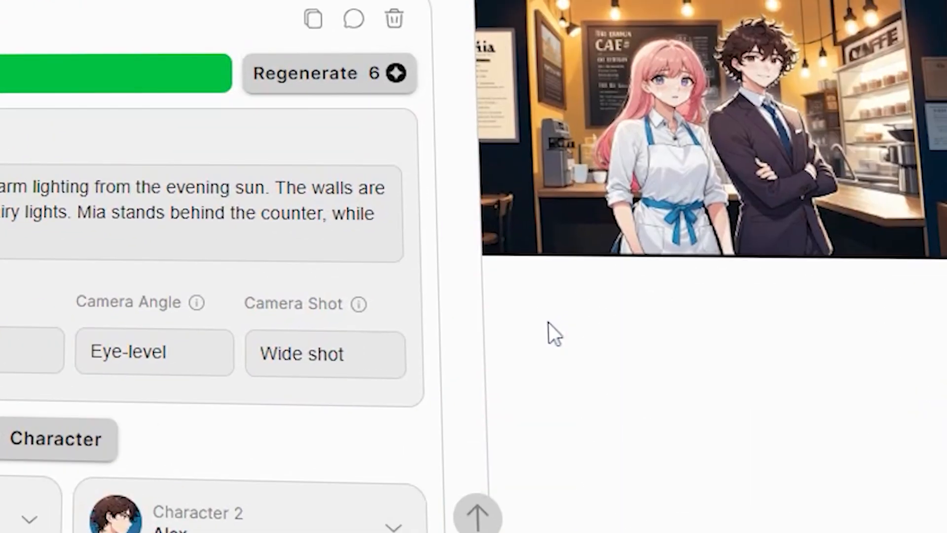
scroll(549, 324, "down", 2)
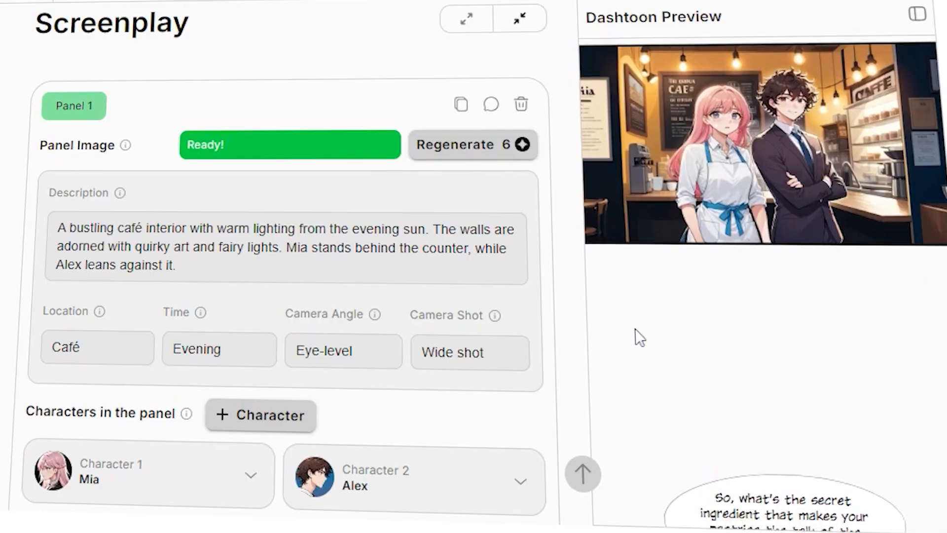
Change the end of Panel 1's description to "Alex leans against the counter."
scroll(549, 323, "up", 1)
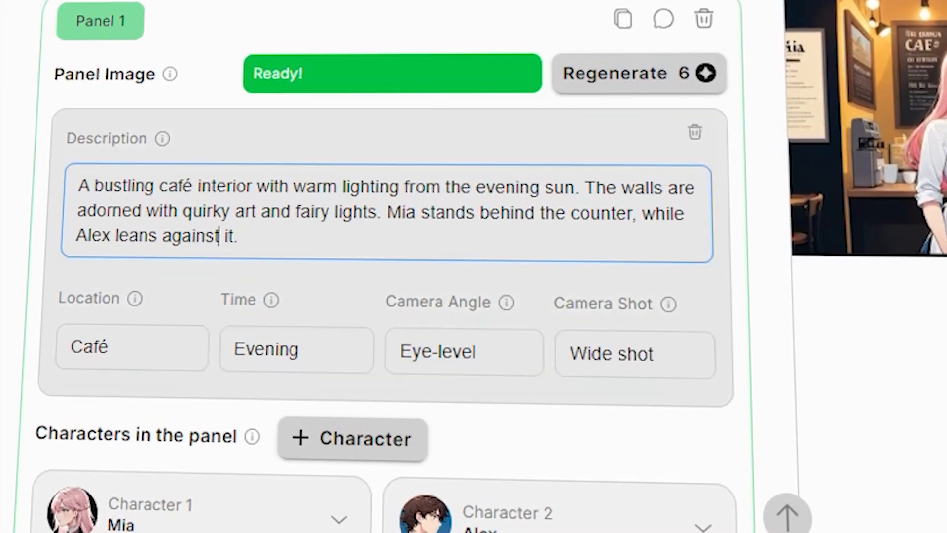
type("the counter")
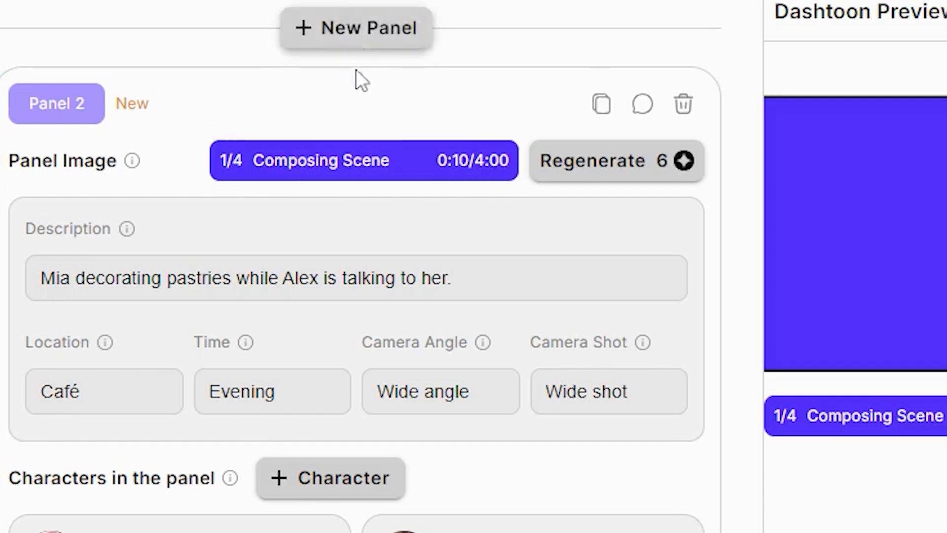
Examine the new Panel 2's settings and compare the following panels' images with their descriptions in the preview
scroll(271, 143, "down", 3)
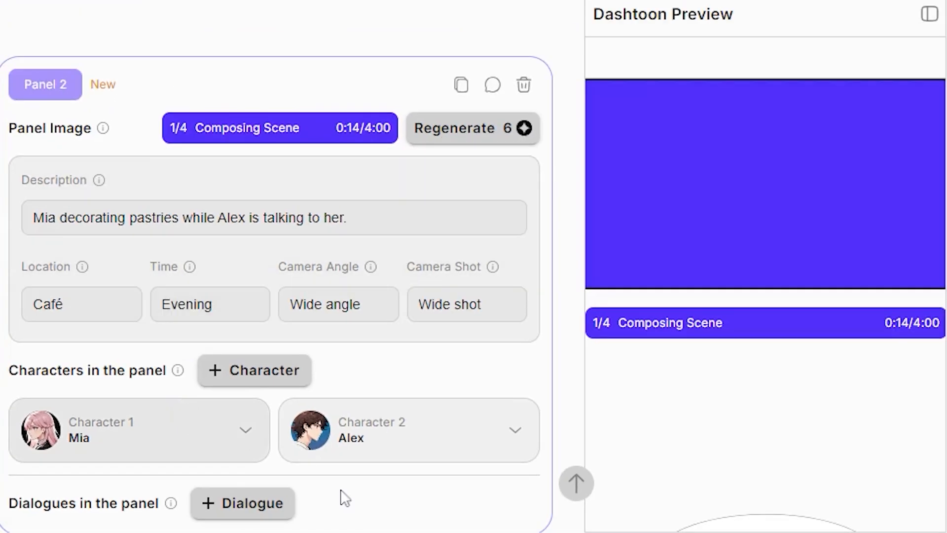
scroll(449, 487, "down", 1)
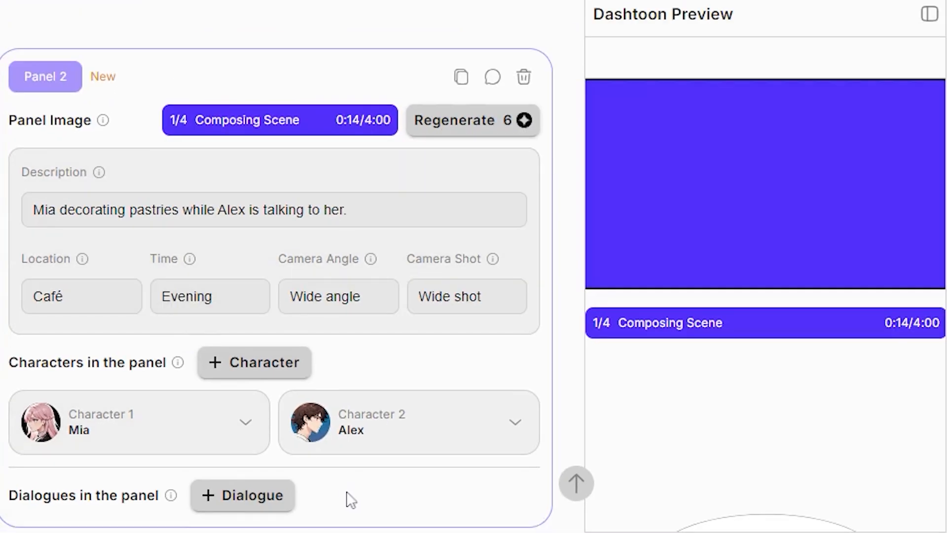
scroll(350, 500, "down", 2)
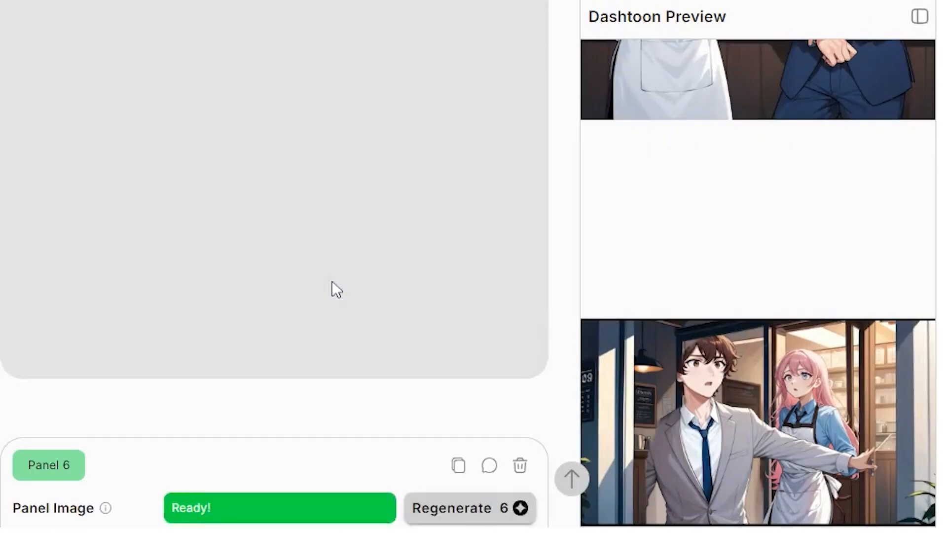
scroll(330, 287, "down", 15)
scroll(457, 391, "up", 3)
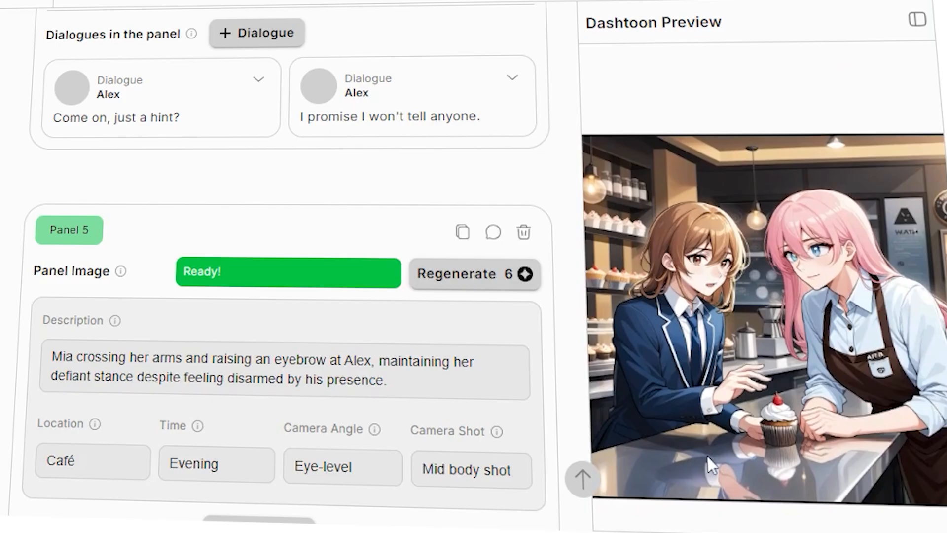
scroll(706, 454, "up", 5)
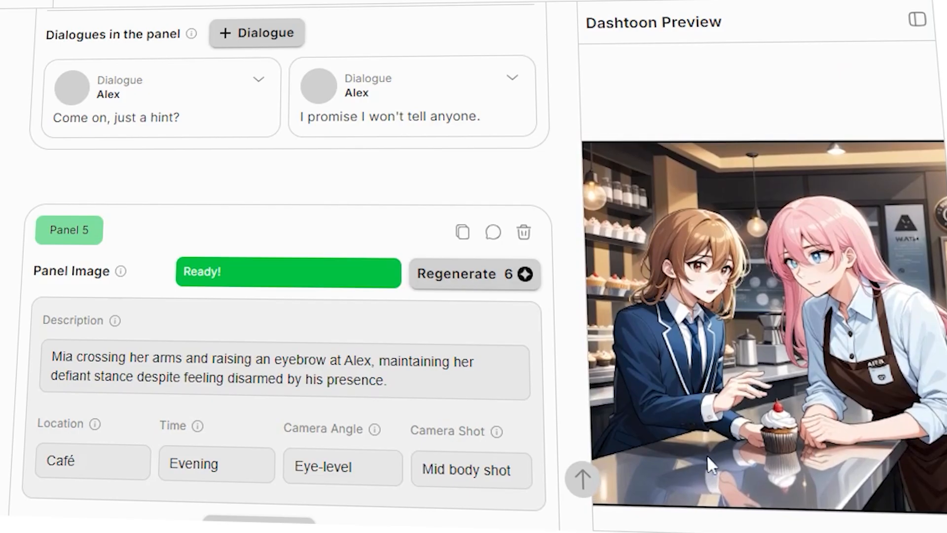
scroll(708, 457, "up", 4)
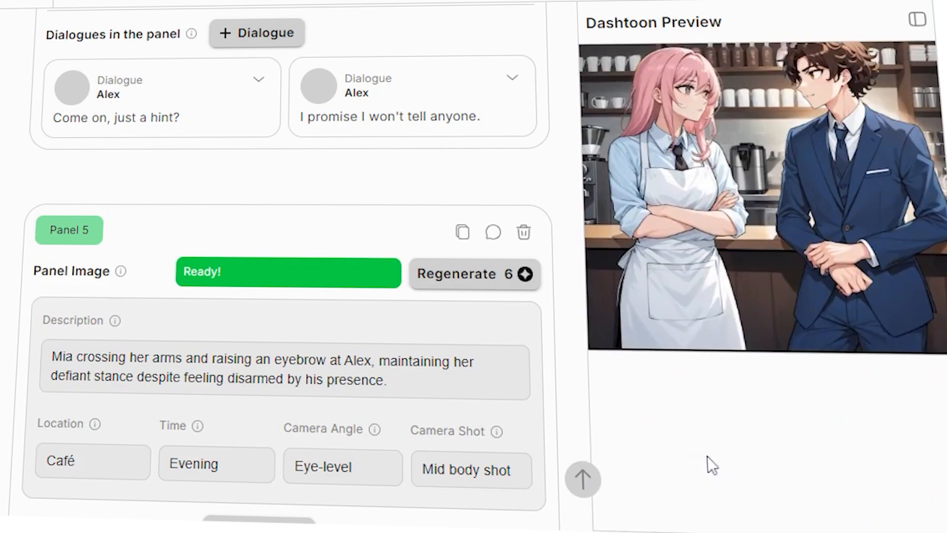
scroll(707, 457, "down", 6)
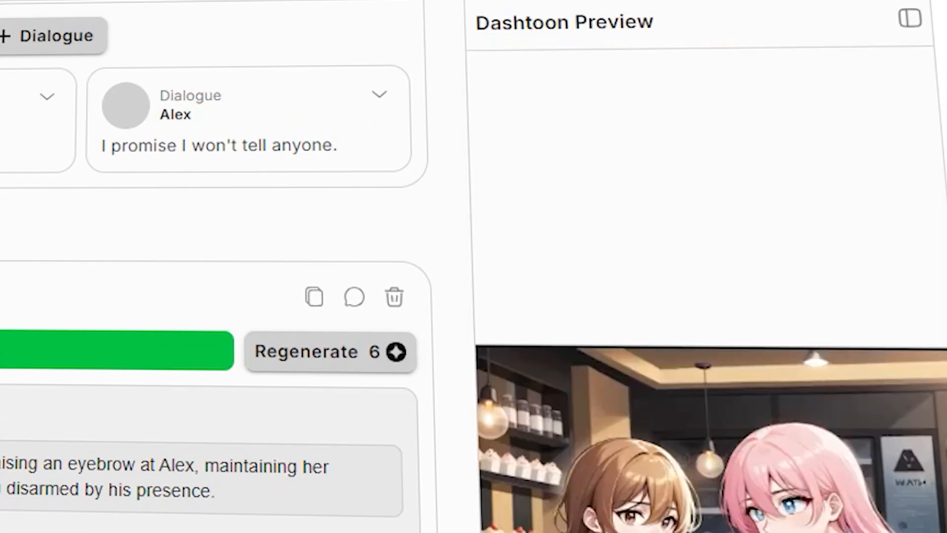
scroll(707, 345, "down", 5)
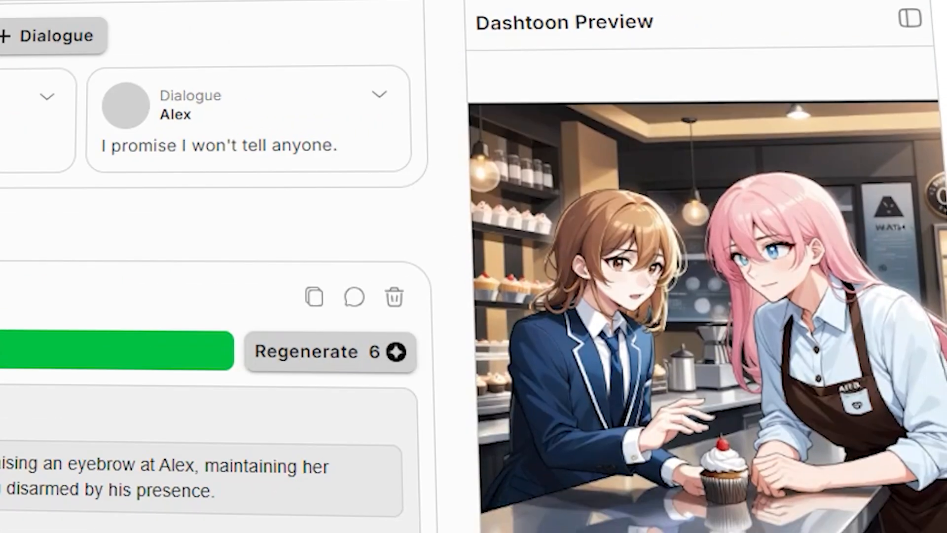
scroll(582, 258, "up", 3)
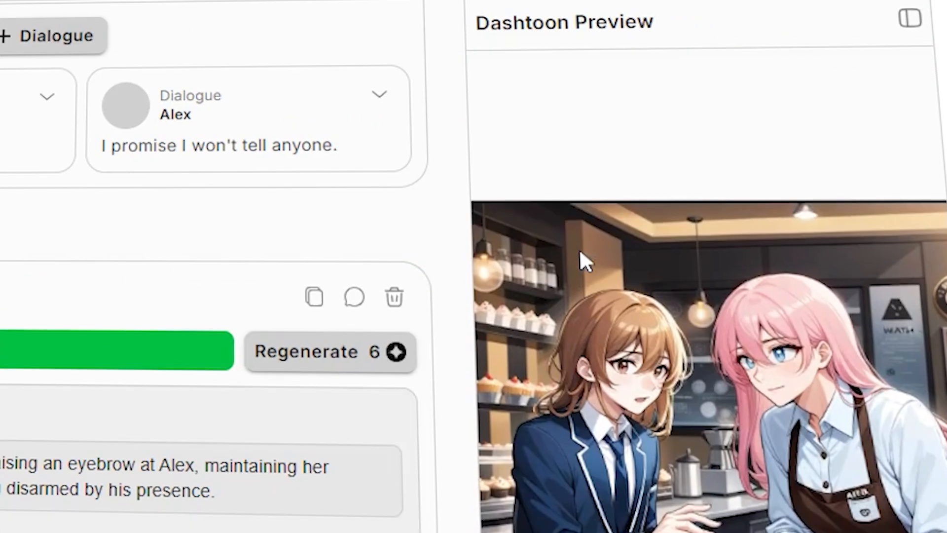
Delete Panel 6, where Alex reaches for the cupcake, and Panel 1, the bustling café interior
scroll(313, 437, "down", 1)
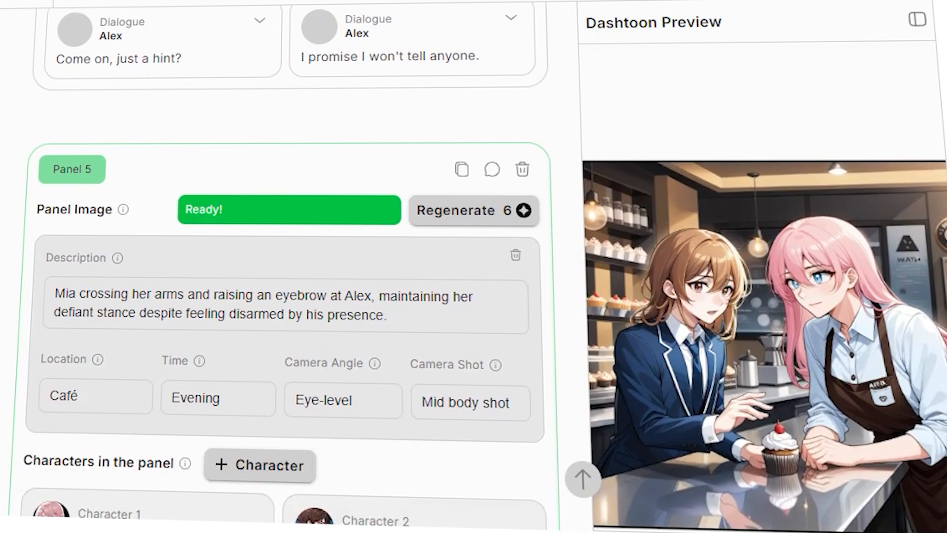
scroll(461, 340, "down", 10)
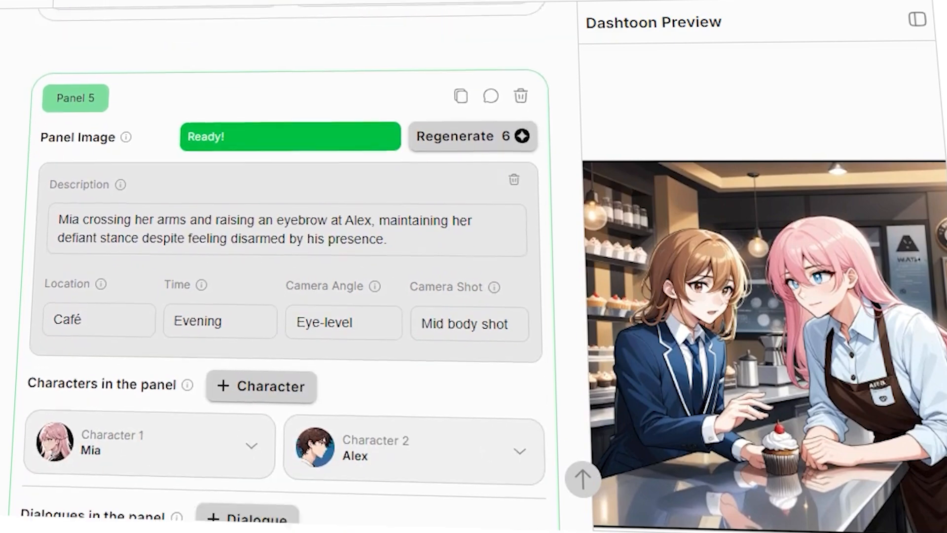
scroll(461, 337, "down", 1)
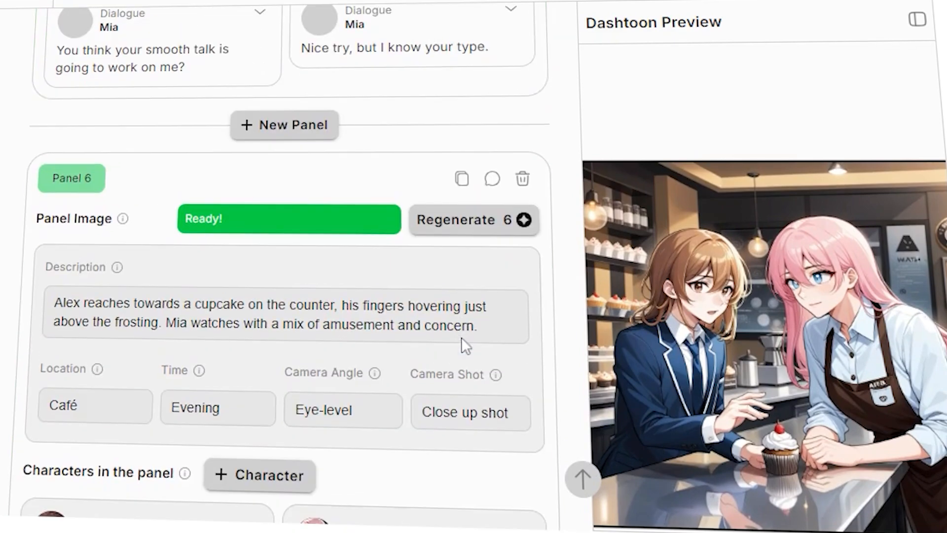
left_click(523, 178)
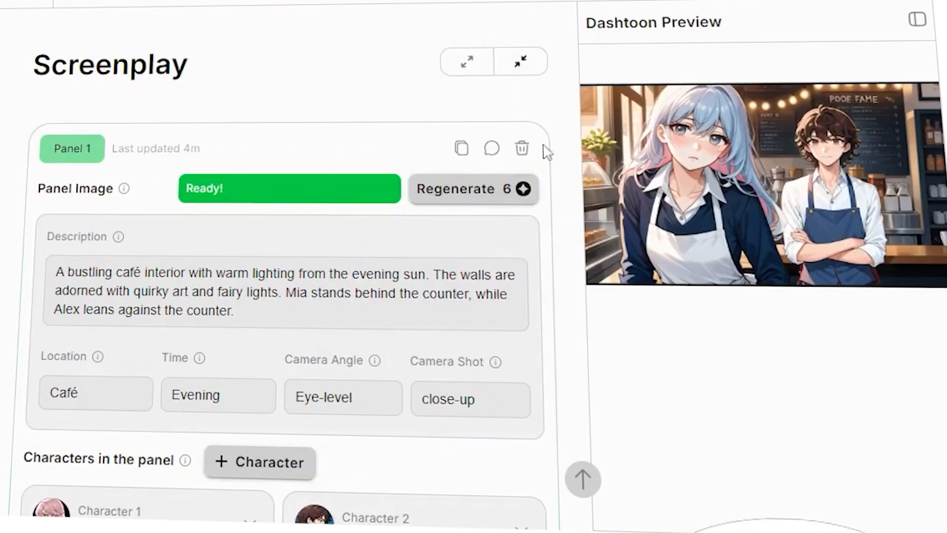
left_click(523, 153)
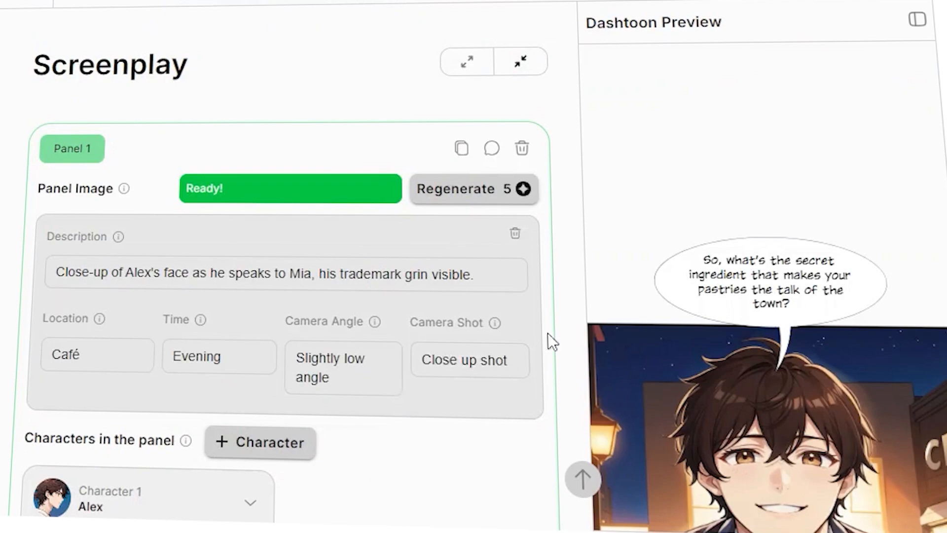
Review the descriptions and dialogues of Panels 1 to 3 against their images in the preview
scroll(481, 288, "down", 15)
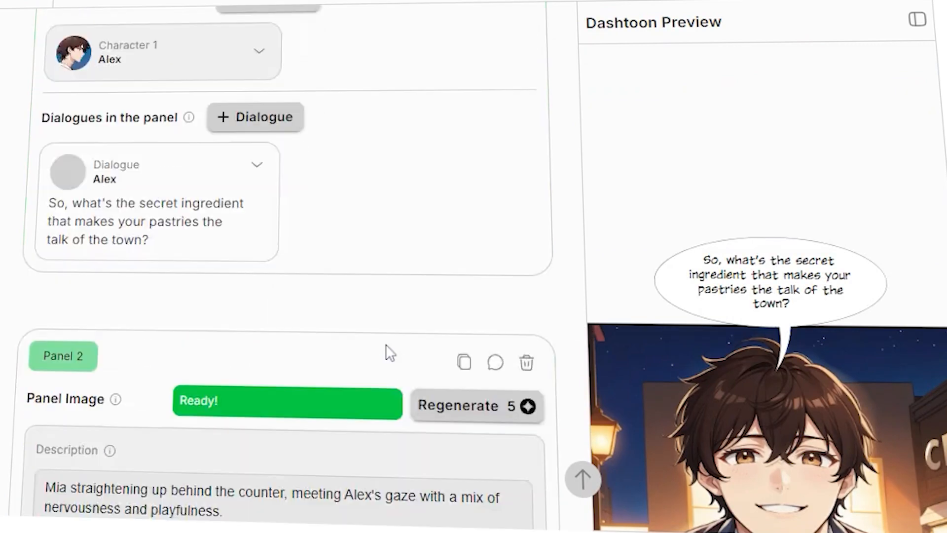
scroll(602, 285, "down", 2)
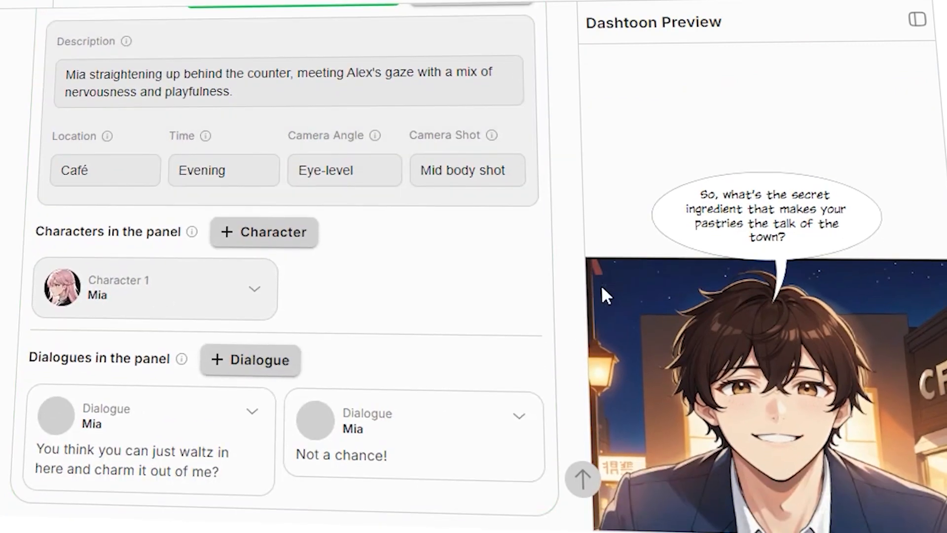
scroll(498, 302, "down", 3)
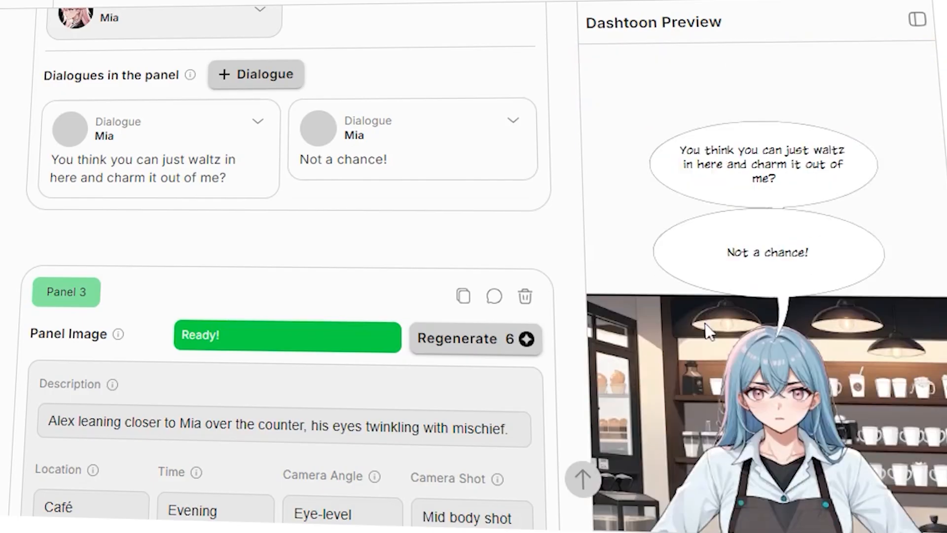
Add a new panel after Panel 1 with the description "Mia decorating pastries while Alex is talking to her."
scroll(705, 323, "down", 3)
scroll(705, 324, "down", 3)
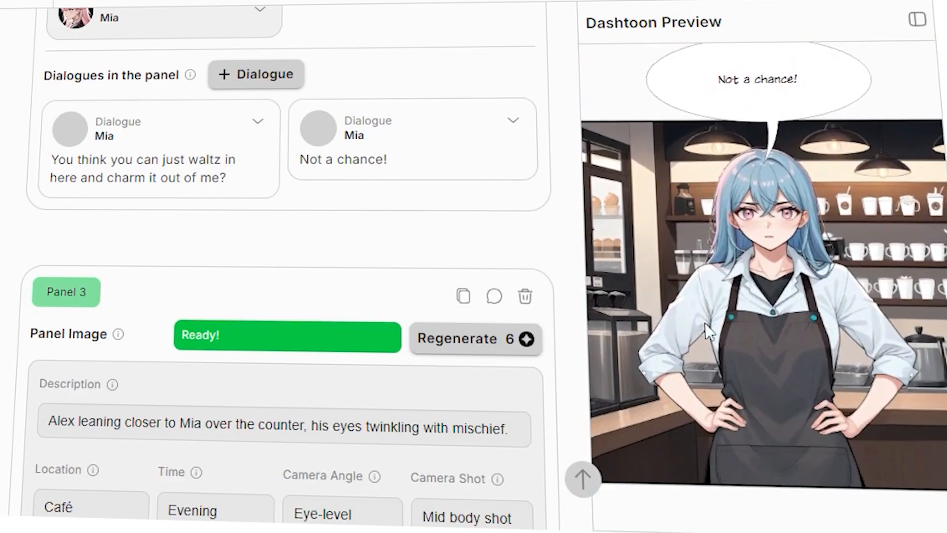
scroll(706, 323, "up", 1)
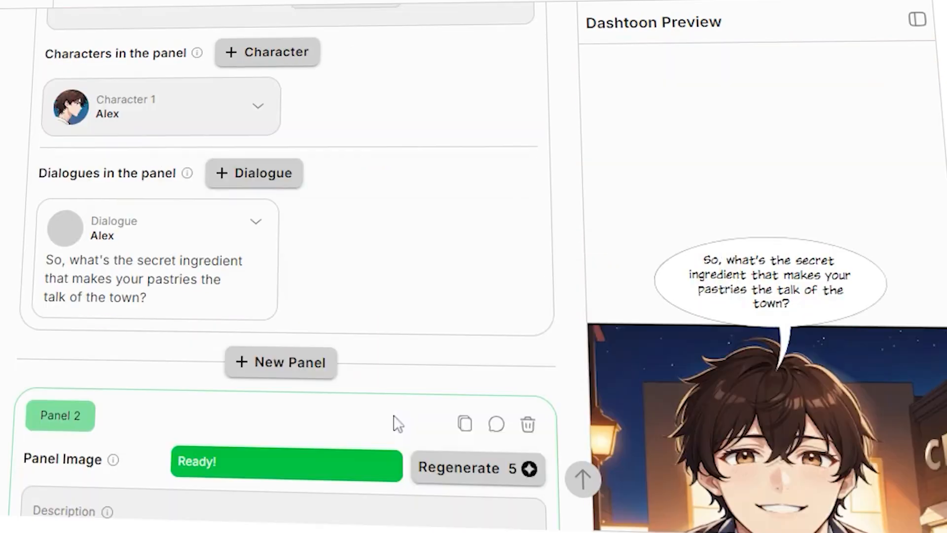
scroll(376, 183, "up", 5)
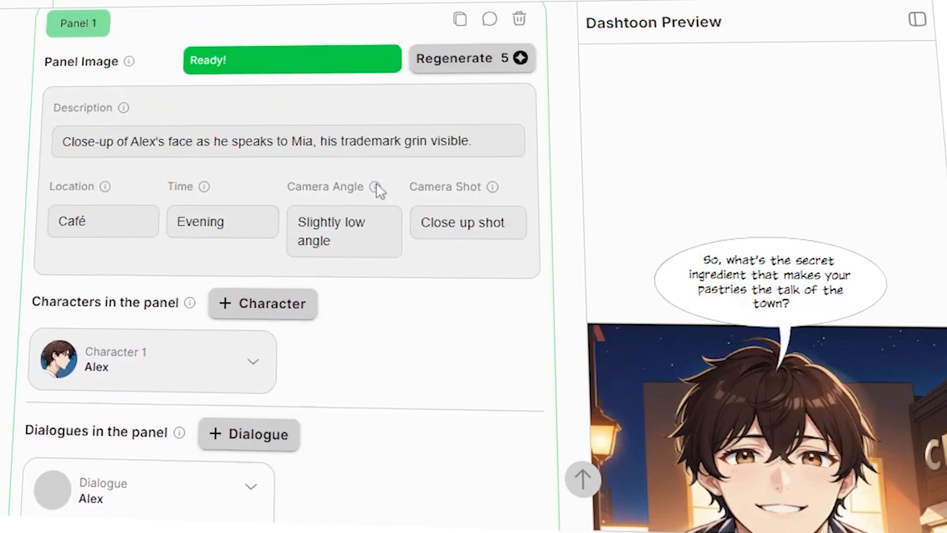
scroll(376, 183, "down", 4)
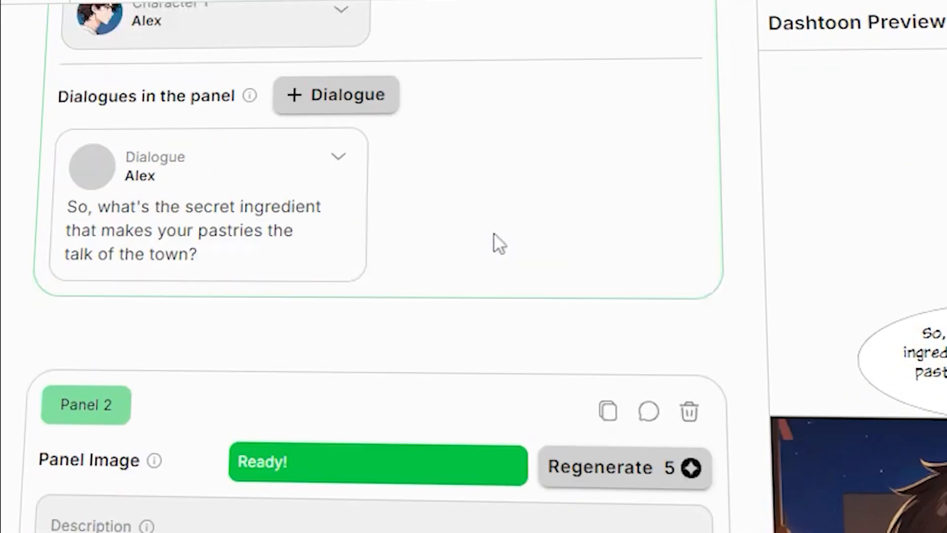
left_click(352, 324)
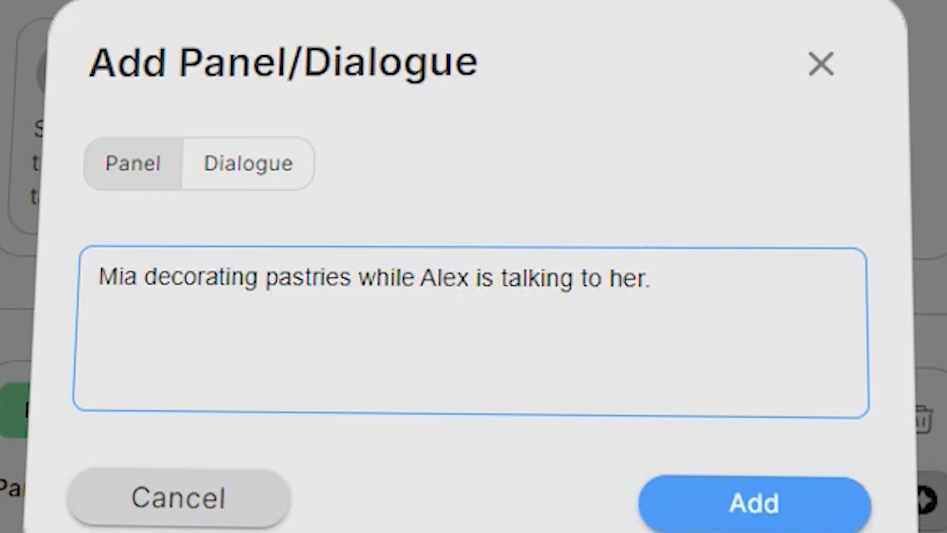
left_click(675, 512)
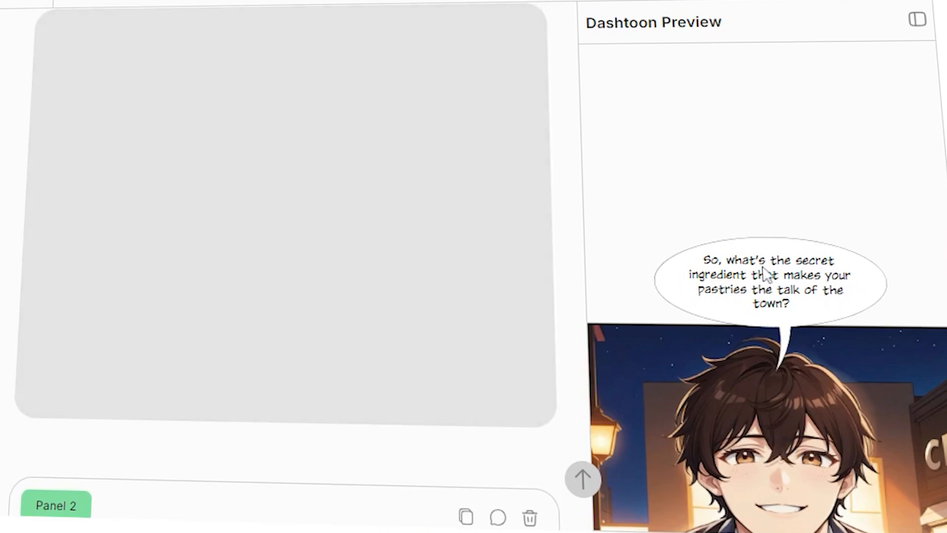
Examine the new Panel 2's settings and characters, and compare its generated image with its description in the preview
scroll(763, 266, "down", 1)
scroll(763, 267, "up", 1)
scroll(763, 267, "down", 12)
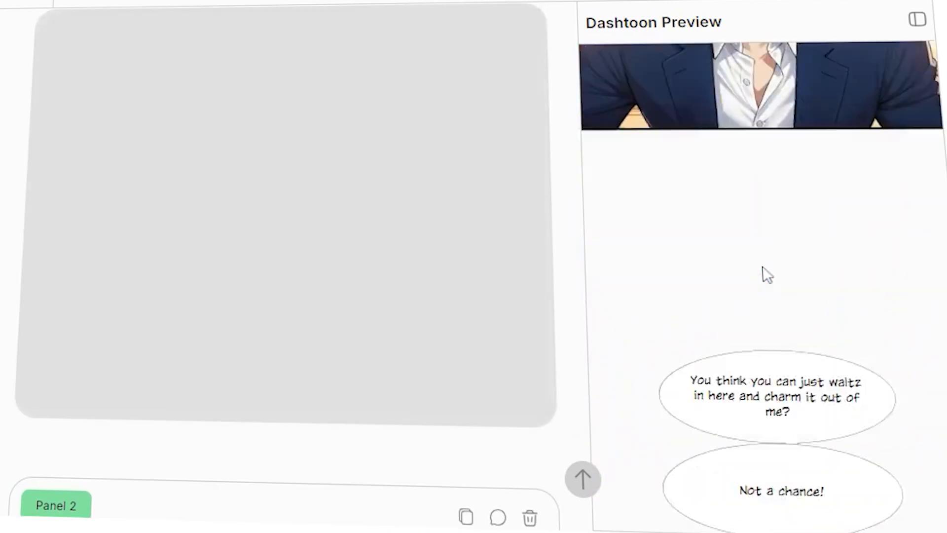
scroll(763, 267, "down", 1)
scroll(763, 267, "up", 1)
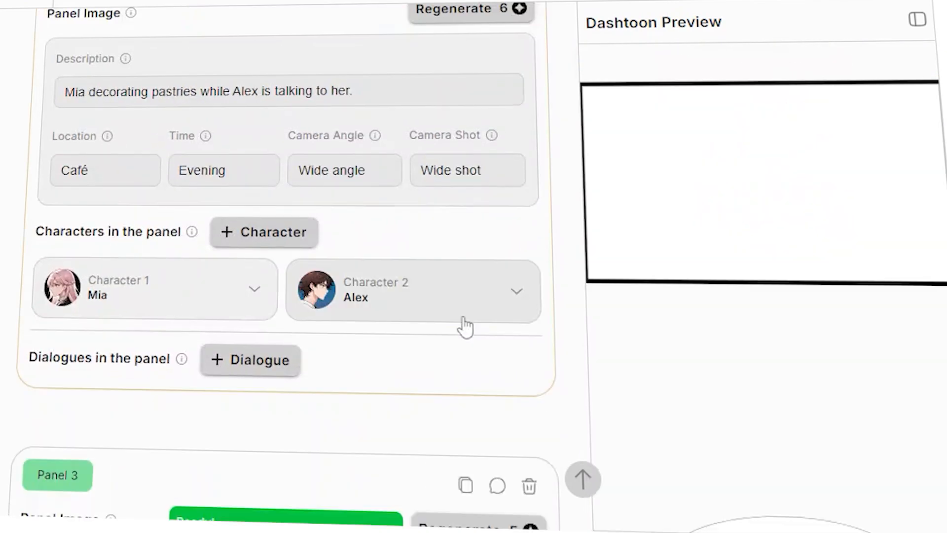
scroll(464, 321, "down", 1)
scroll(466, 326, "up", 2)
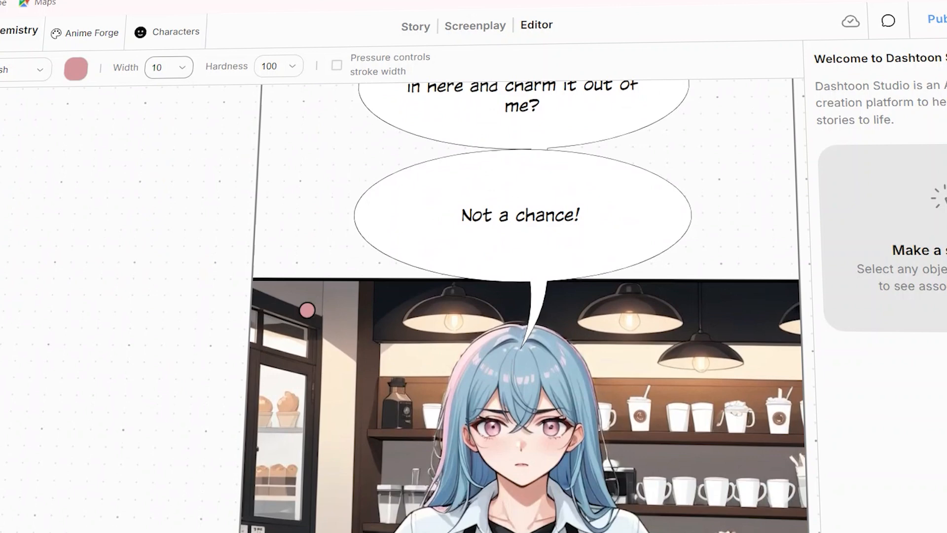
scroll(513, 232, "down", 3)
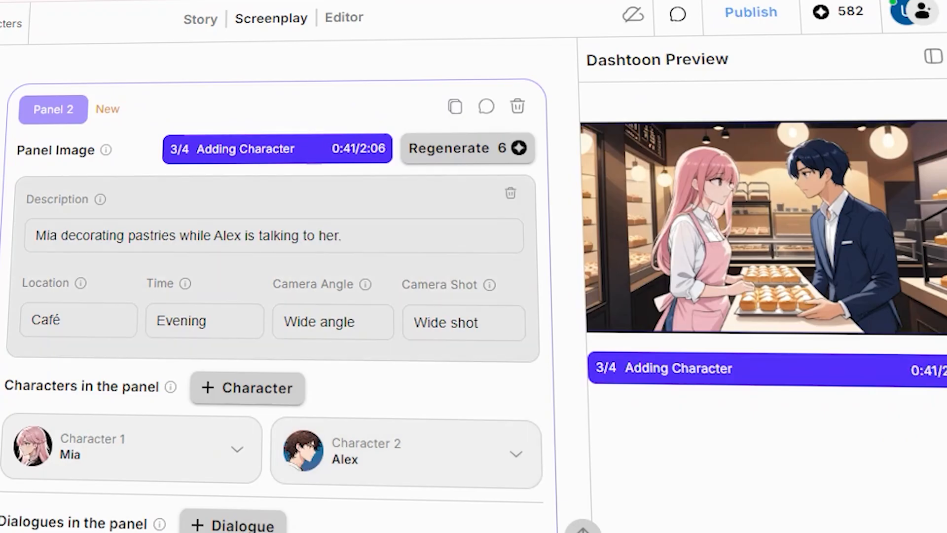
left_click(439, 239)
scroll(743, 213, "up", 4)
scroll(743, 212, "down", 2)
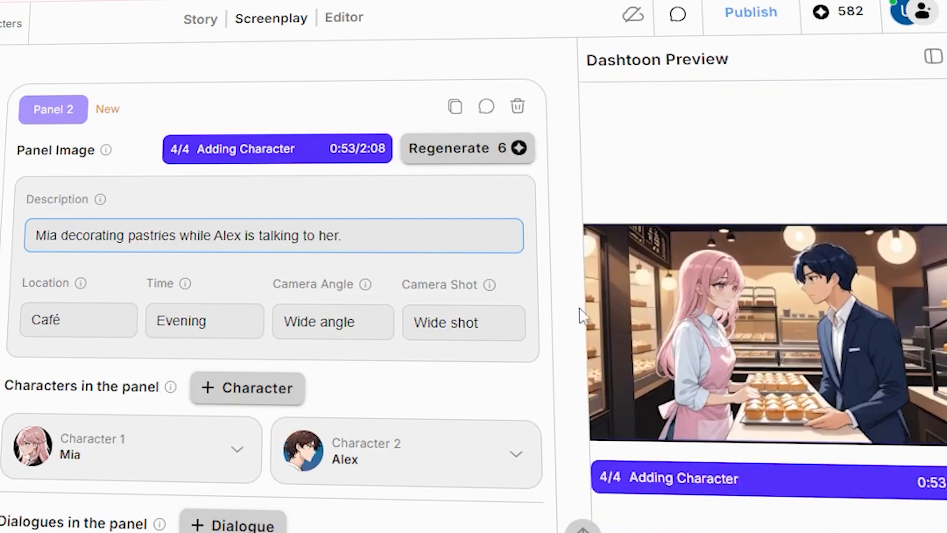
scroll(662, 262, "up", 2)
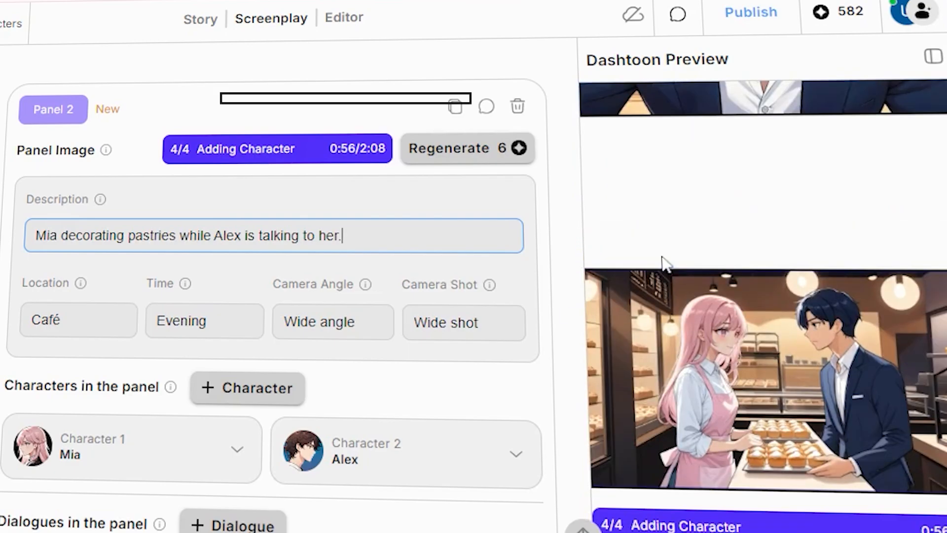
scroll(662, 256, "down", 3)
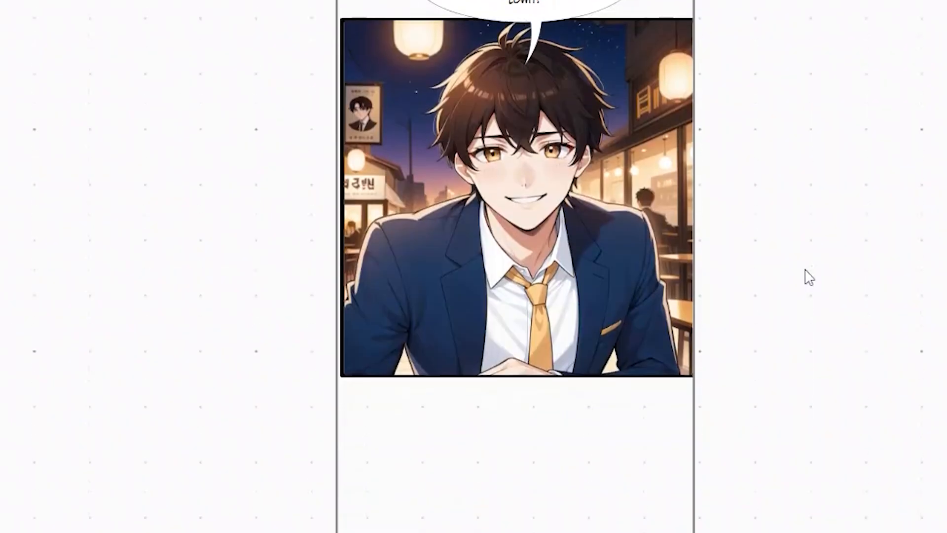
Set the brush width to 10 in the editor
scroll(804, 277, "down", 8)
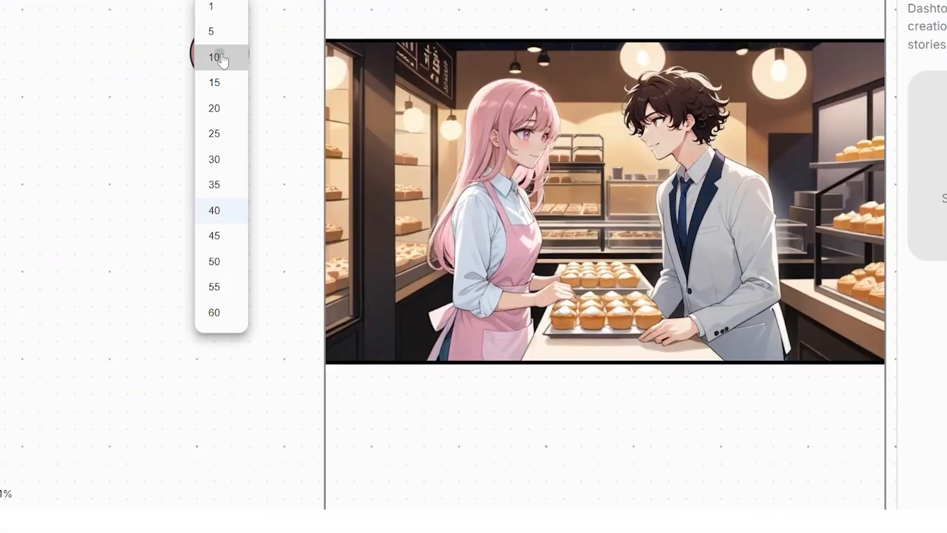
left_click(220, 57)
scroll(385, 242, "down", 10)
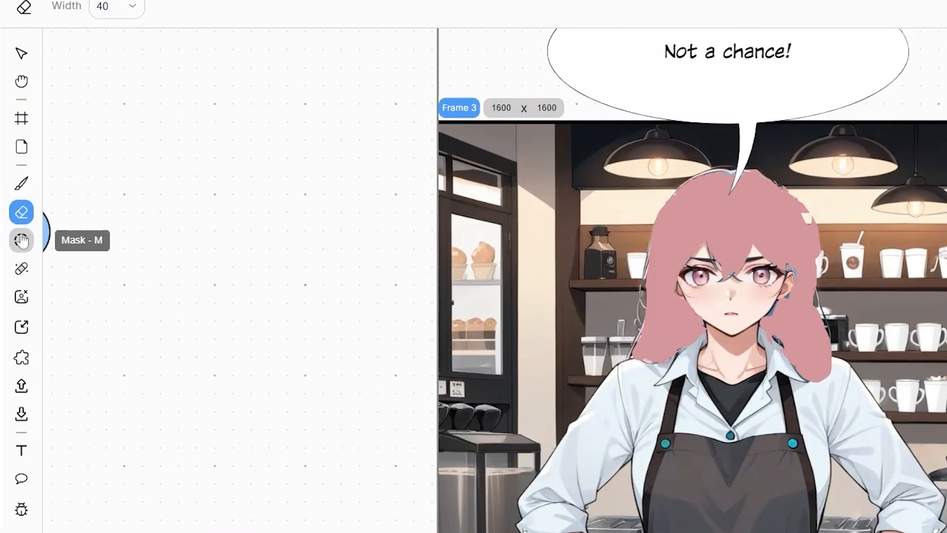
Mask Mia's painted hair in Frame 3 with the Mask tool, covering the crown and both side lengths
left_click(20, 239)
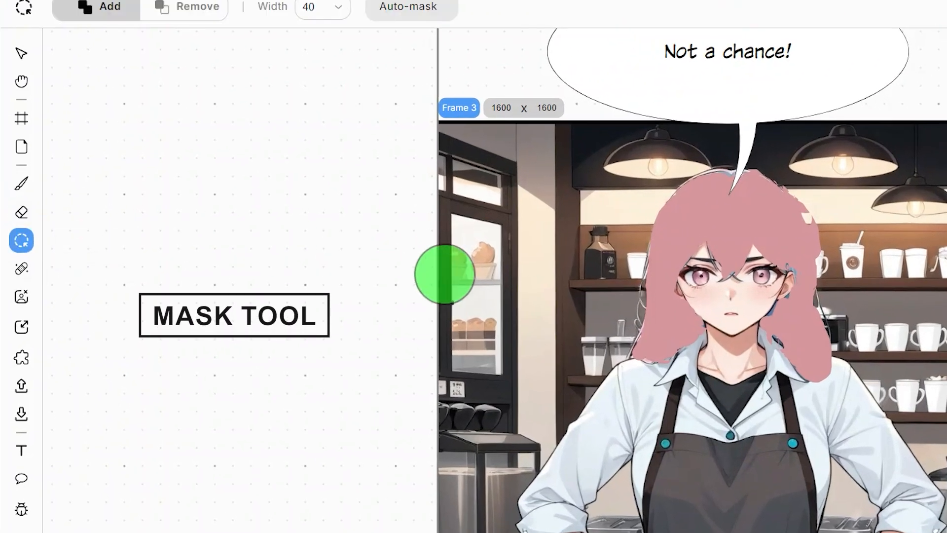
mouse_move(653, 206)
left_mouse_down()
mouse_move(649, 197)
mouse_move(800, 173)
mouse_move(662, 222)
mouse_move(746, 216)
left_mouse_up()
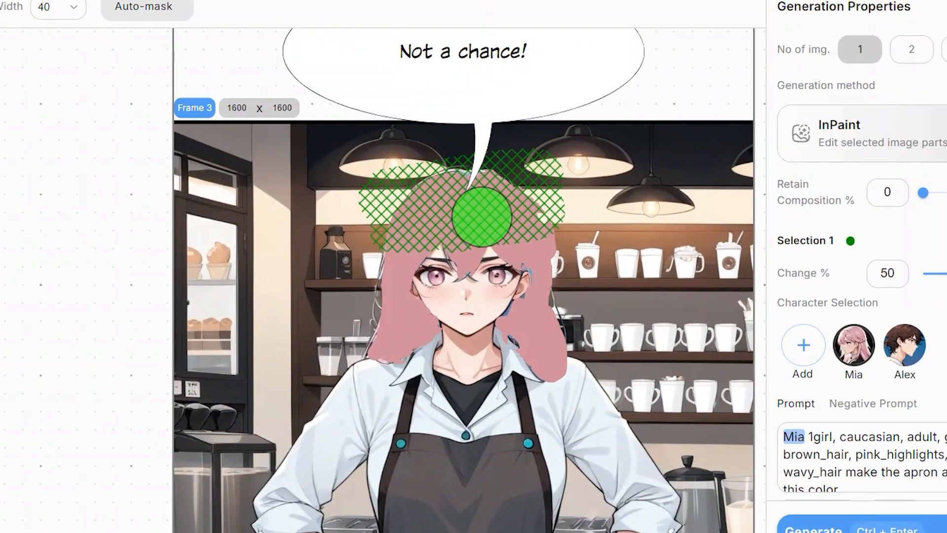
mouse_move(482, 216)
left_mouse_down()
mouse_move(453, 252)
mouse_move(512, 232)
mouse_move(546, 318)
mouse_move(518, 306)
mouse_move(485, 324)
left_mouse_up()
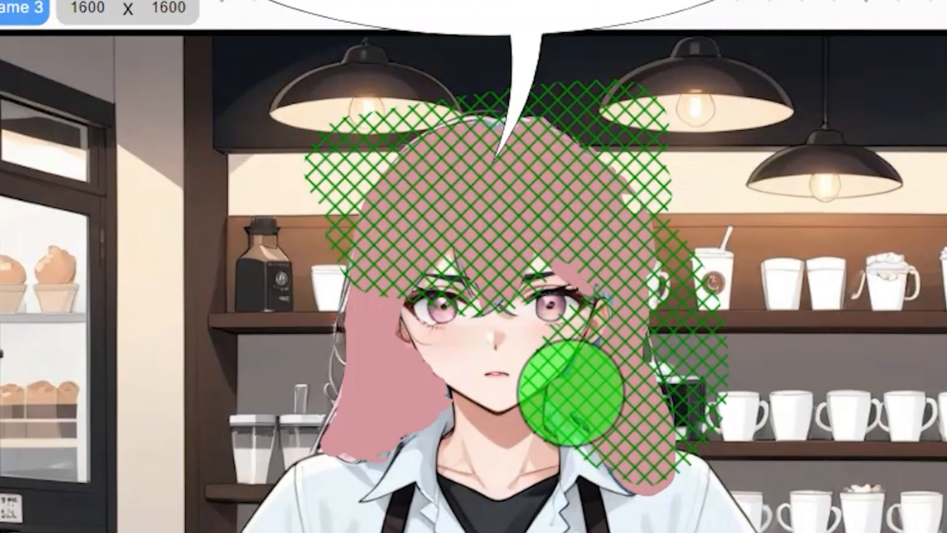
mouse_move(571, 392)
left_mouse_down()
mouse_move(652, 454)
mouse_move(654, 306)
mouse_move(462, 210)
mouse_move(376, 375)
left_mouse_up()
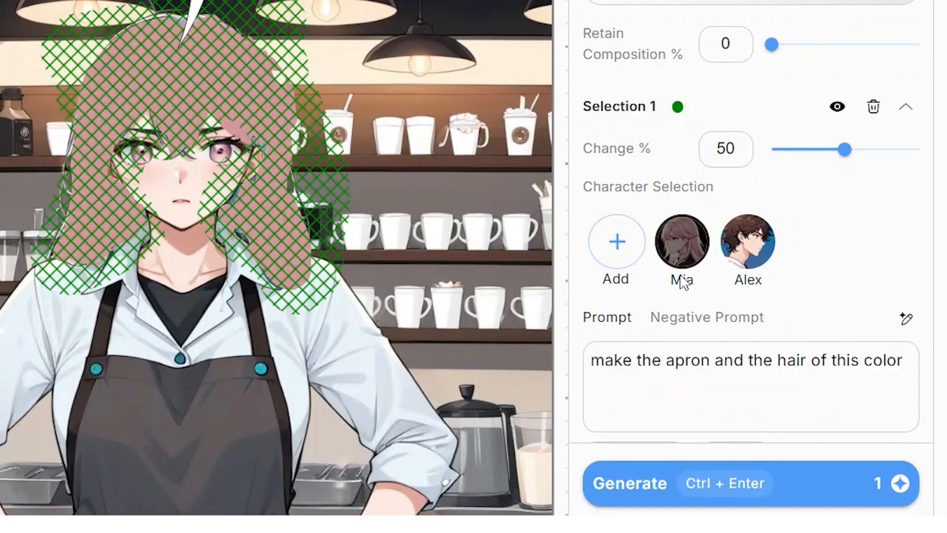
Inpaint the masked area with character Mia and the prompt "match this color with Mia's hair, and make her expression questioning."
key("ctrl+a")
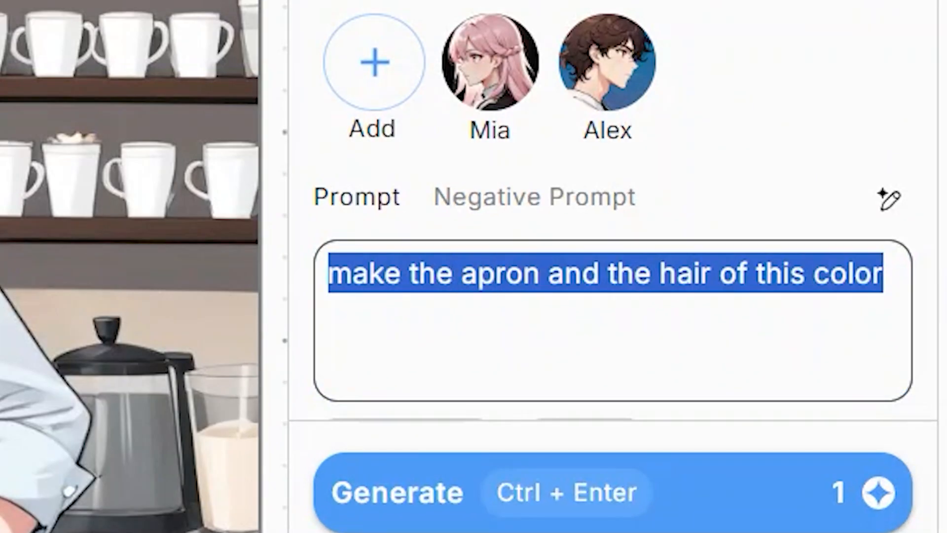
left_click(682, 241)
type("match this color with")
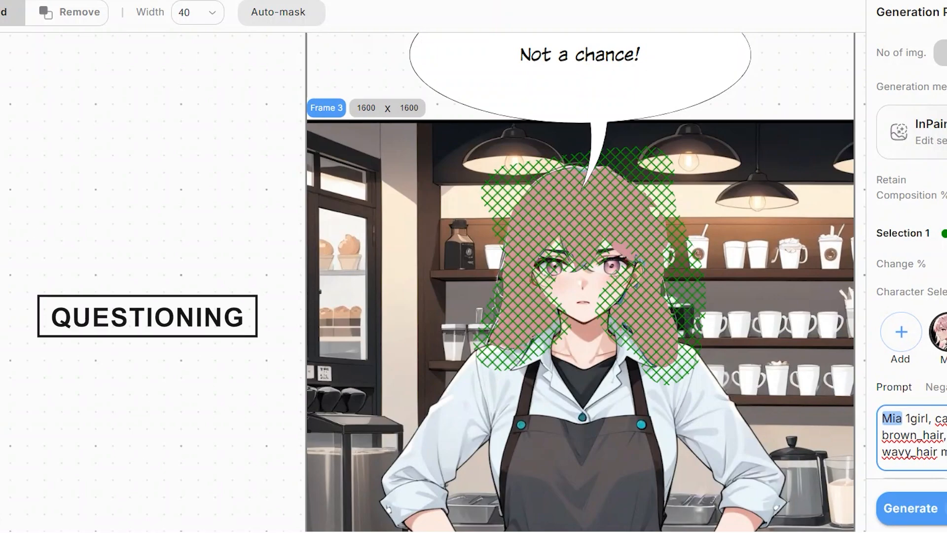
type("atch this color with")
type(" Mia's hair")
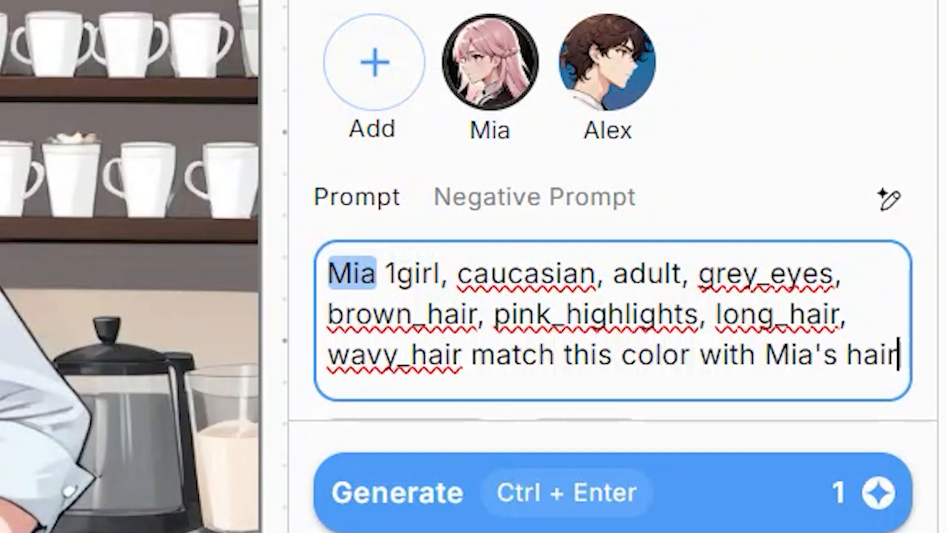
type(", and make her expression questioning")
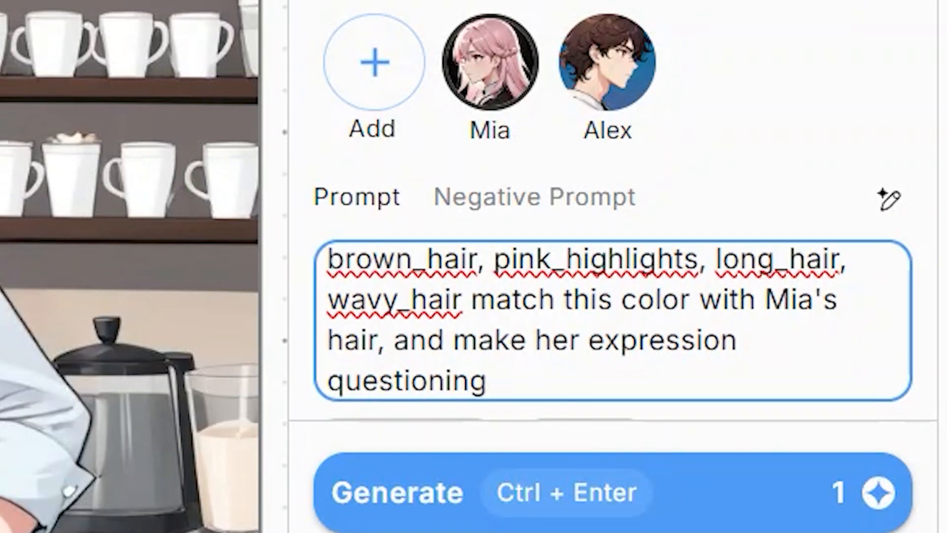
type(".")
left_click(623, 490)
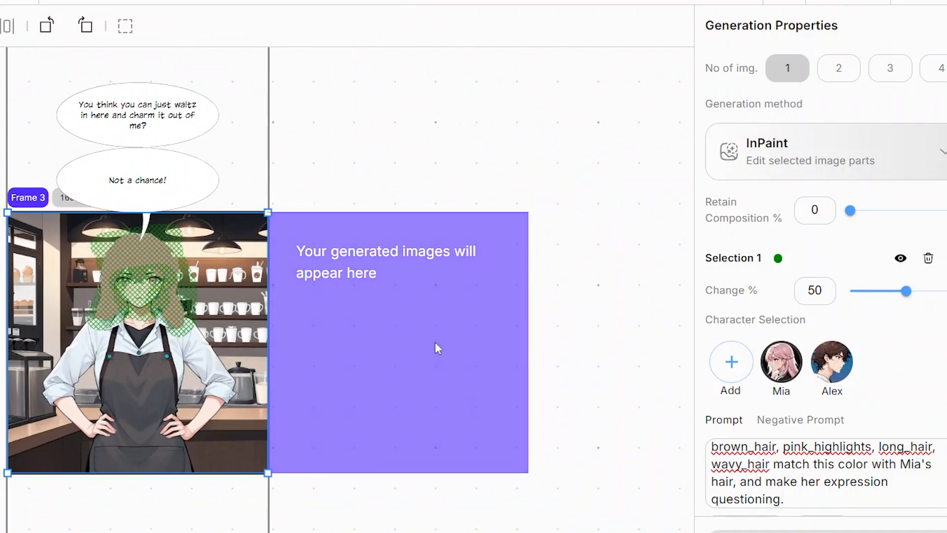
Apply the newest 50% inpaint result from the generation history to Frame 3
scroll(436, 345, "down", 1)
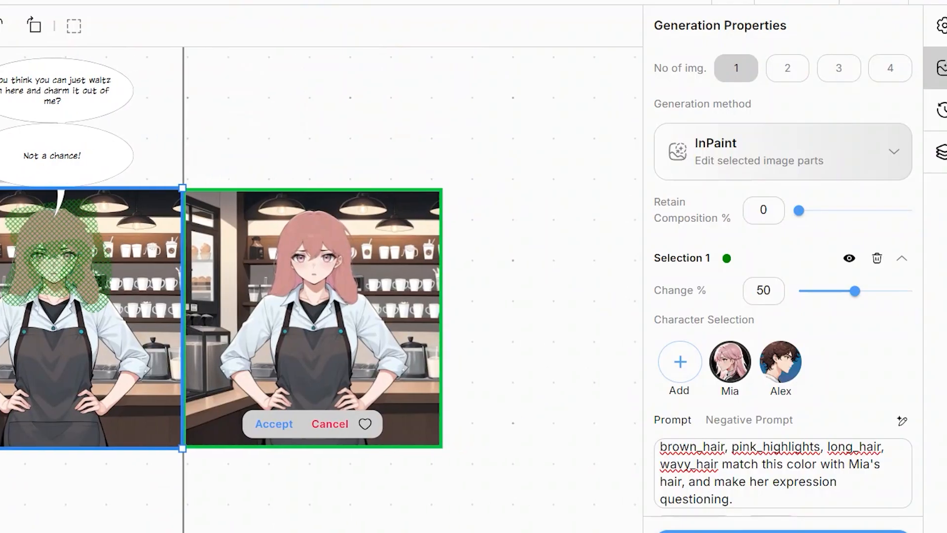
left_click(904, 204)
left_click(942, 109)
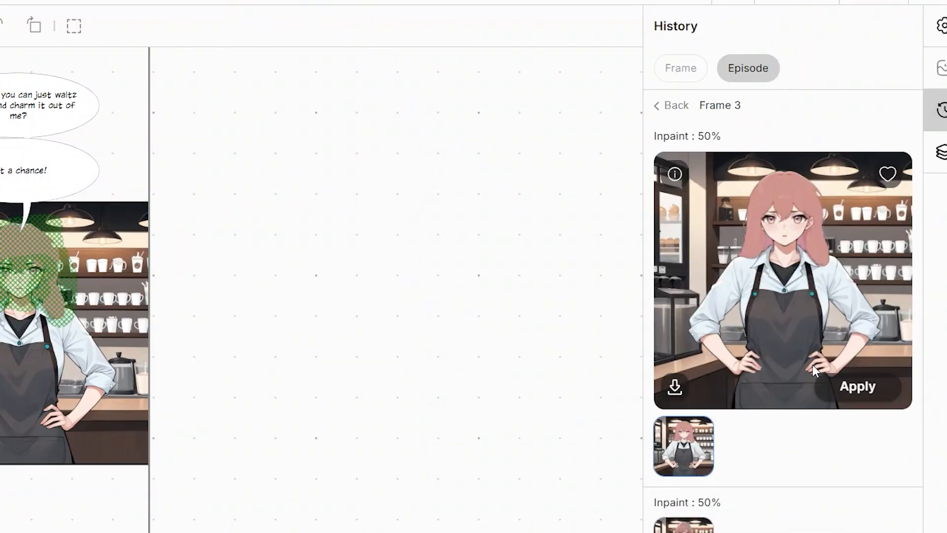
left_click(857, 387)
scroll(364, 325, "up", 3)
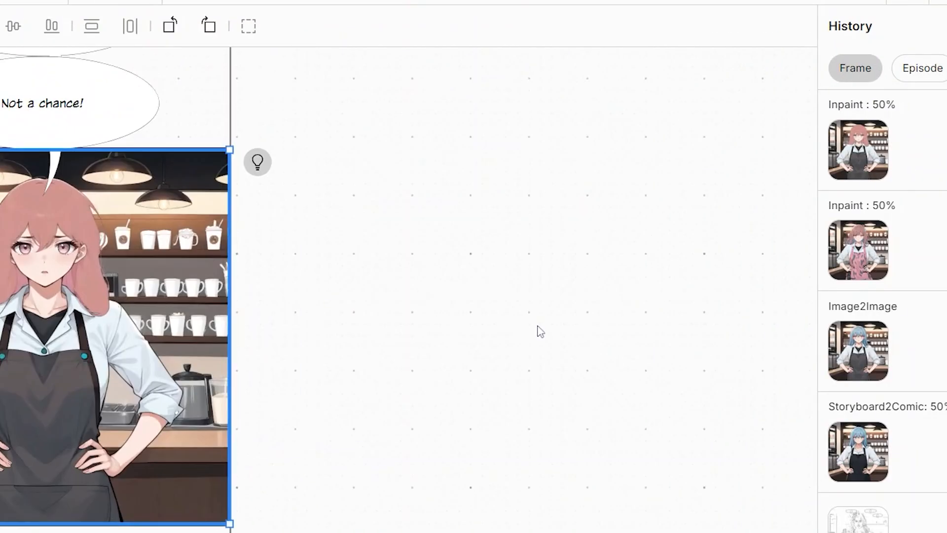
scroll(541, 332, "up", 1)
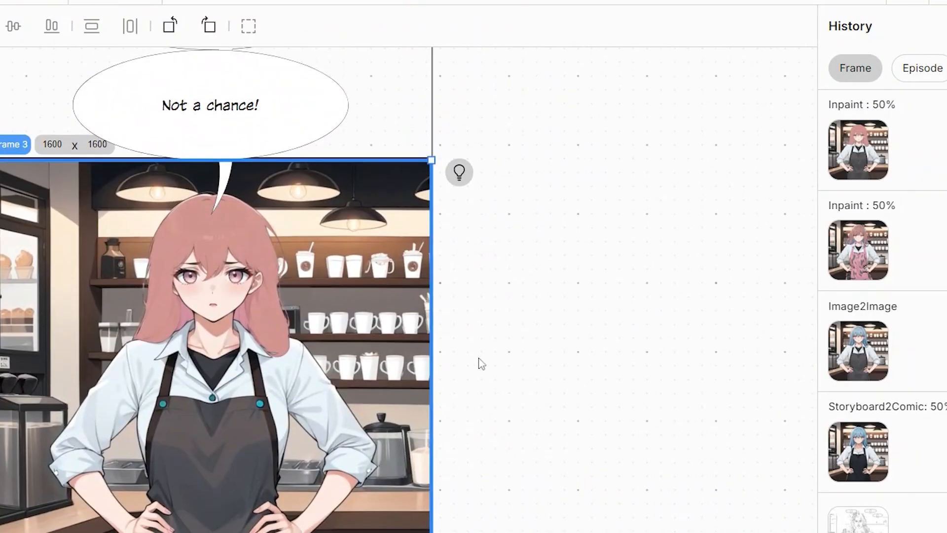
Compare Mia's hair and the characters' outfits between the pastry frame and the counter frame
scroll(478, 361, "down", 5)
scroll(109, 320, "left", 5)
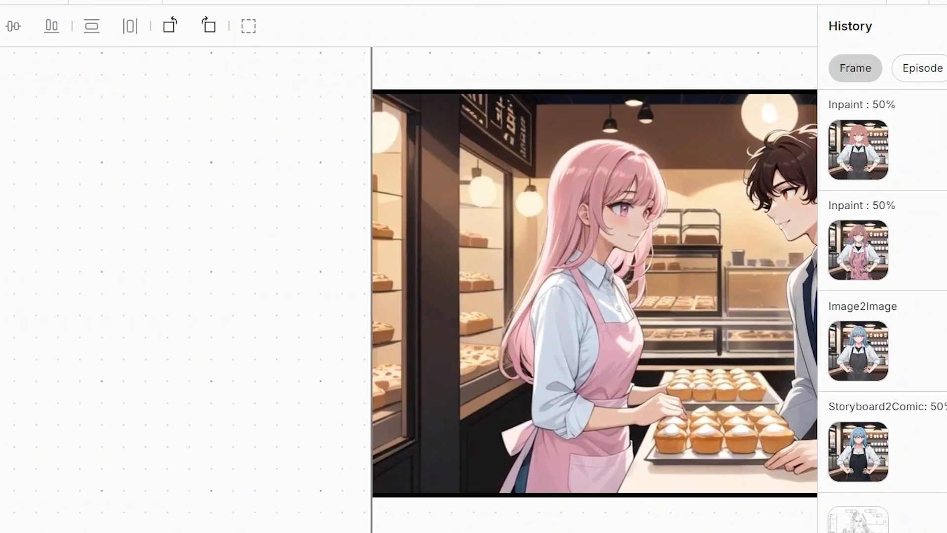
key("b")
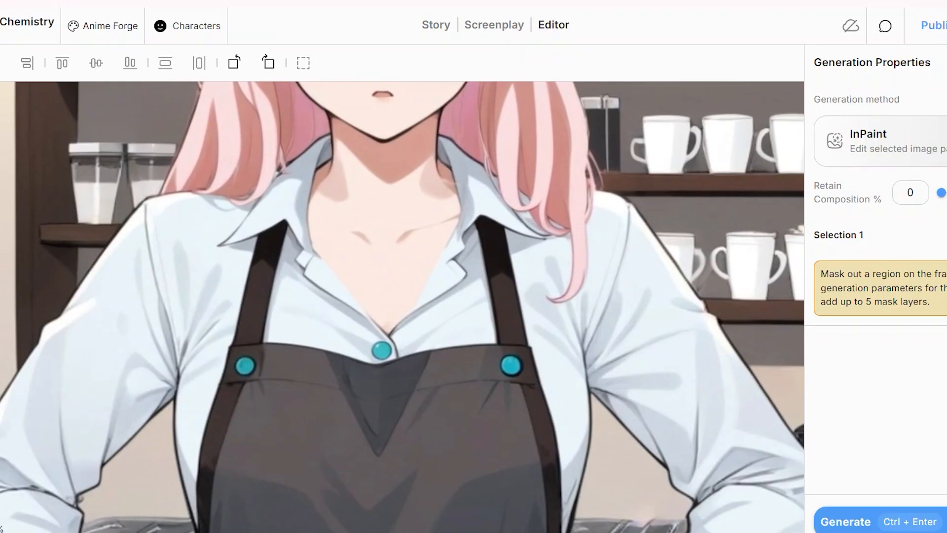
scroll(422, 236, "up", 5)
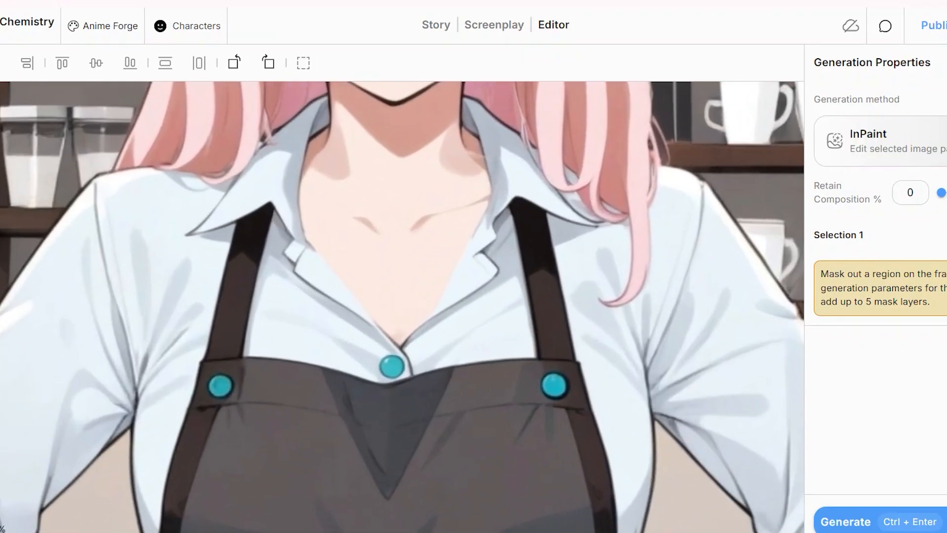
scroll(422, 236, "up", 15)
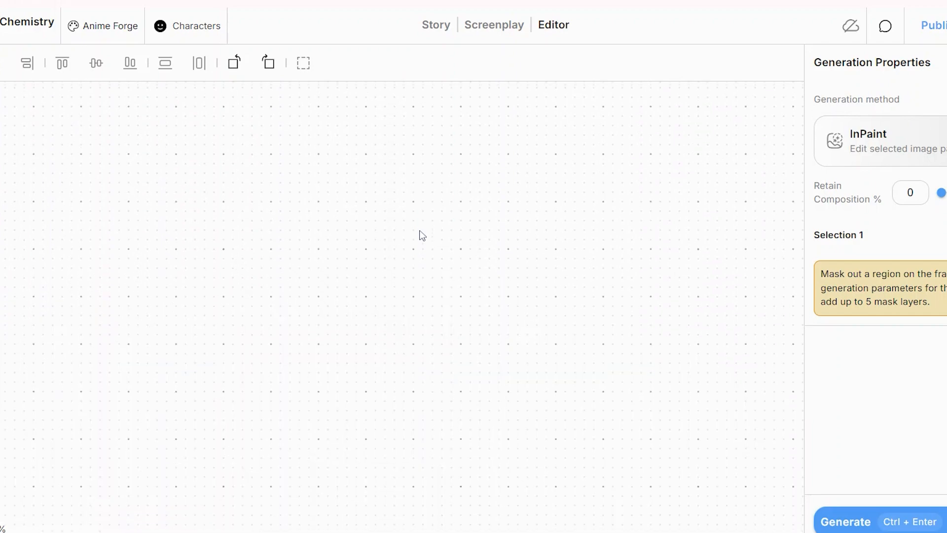
scroll(402, 307, "up", 5)
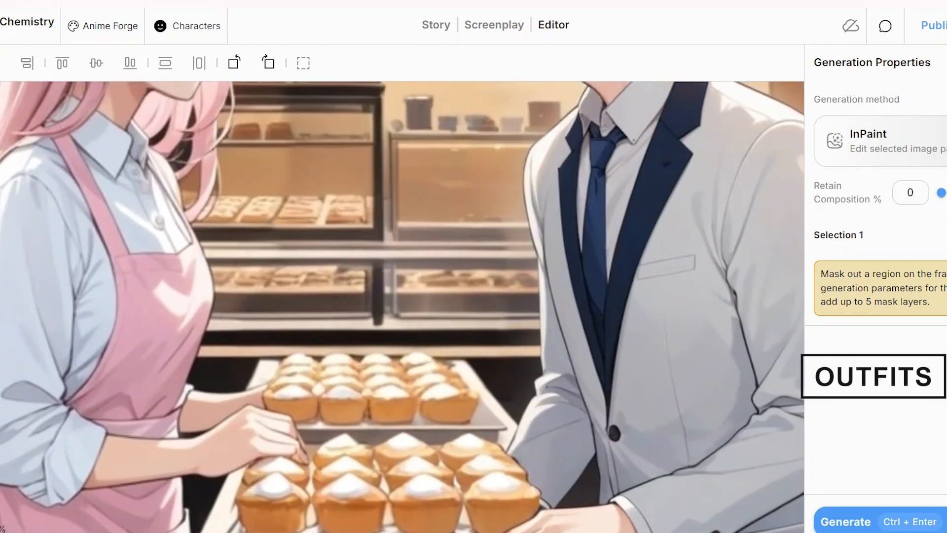
scroll(419, 165, "down", 10)
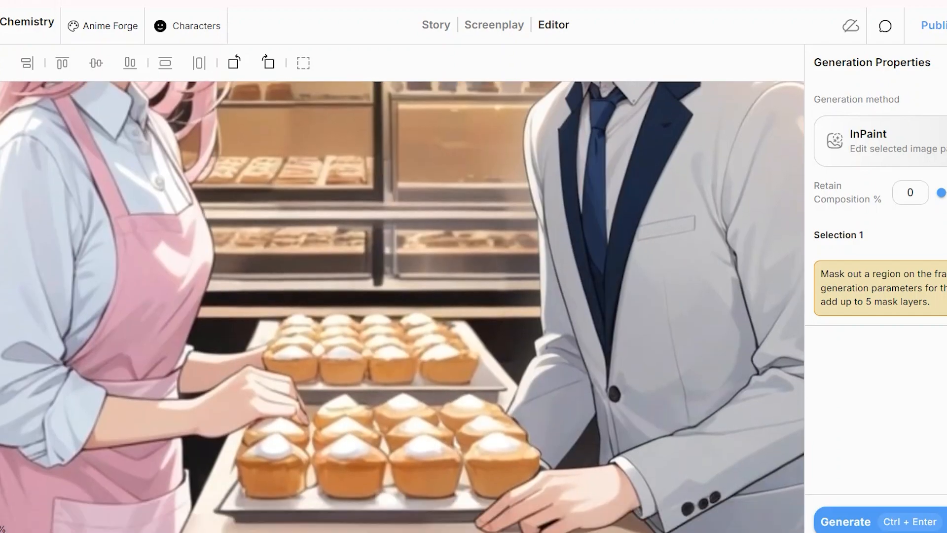
scroll(418, 165, "up", 6)
scroll(418, 165, "down", 4)
scroll(418, 169, "down", 10)
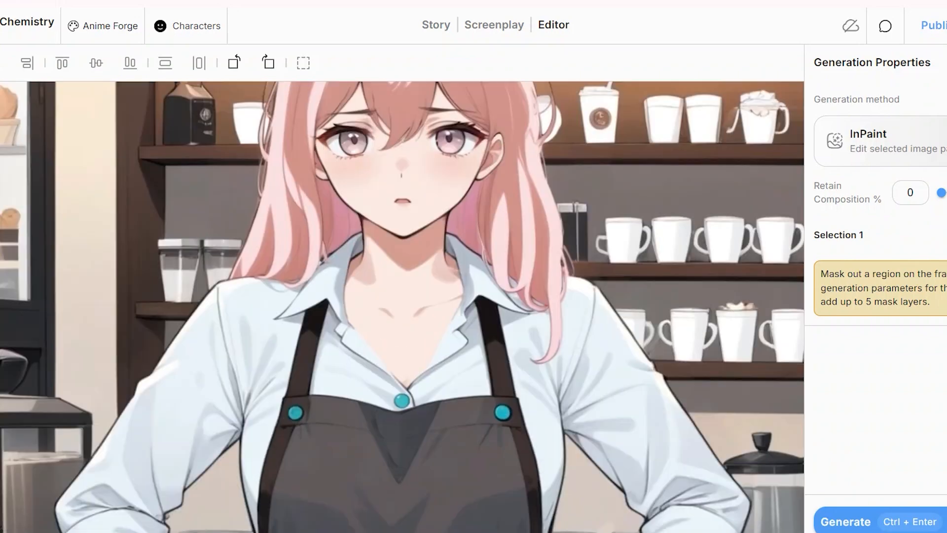
Sample Mia's pink hair color #d4979c from the pastry frame and paint over her blue hair in Frame 3 with a width-10 hard brush
scroll(503, 324, "up", 4)
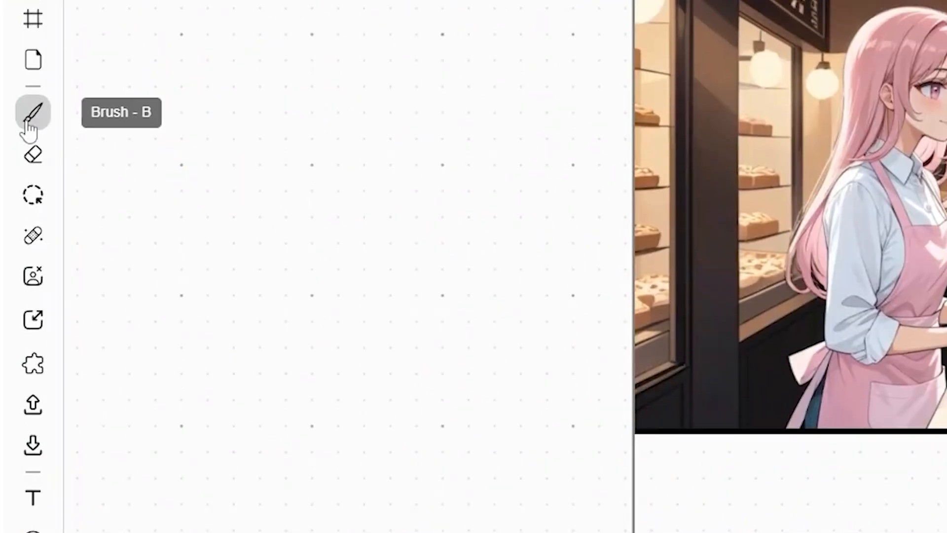
left_click(28, 123)
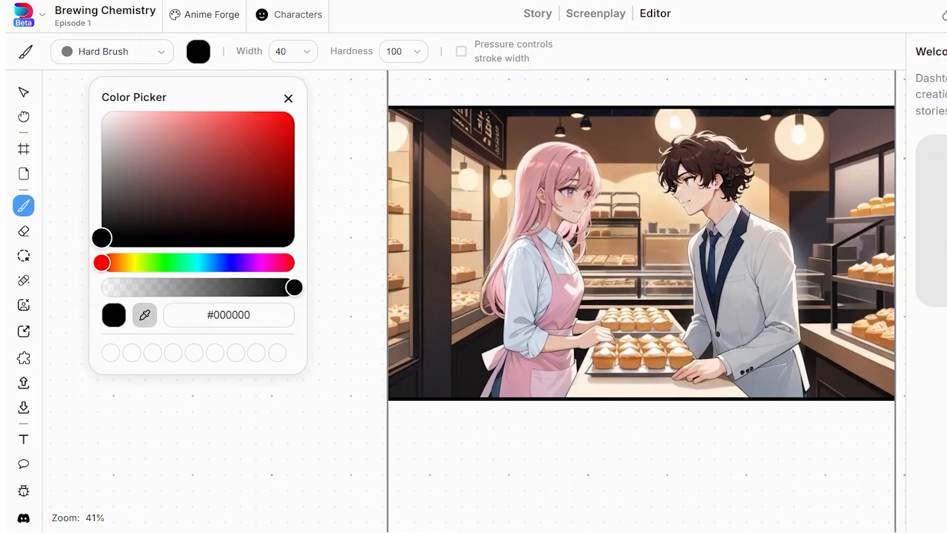
left_click(540, 171)
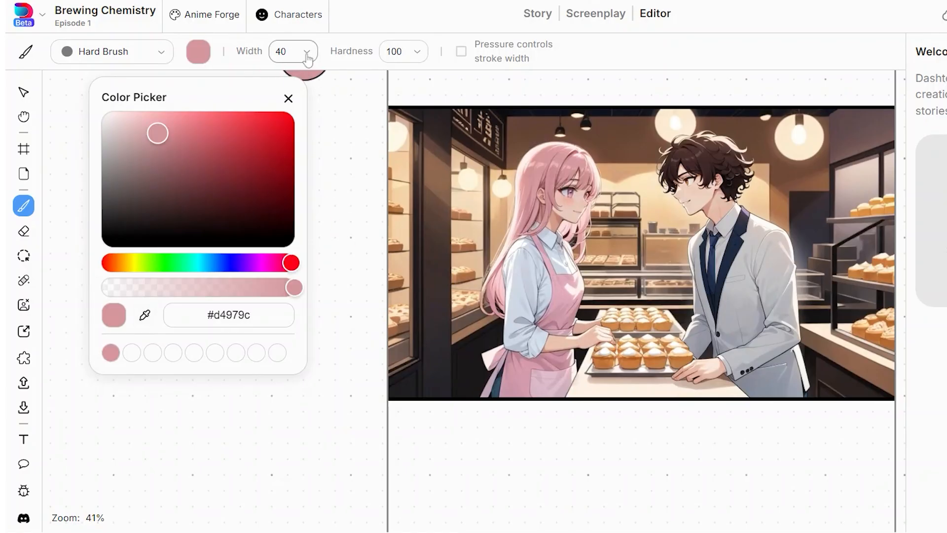
left_click(287, 100)
scroll(442, 288, "down", 10)
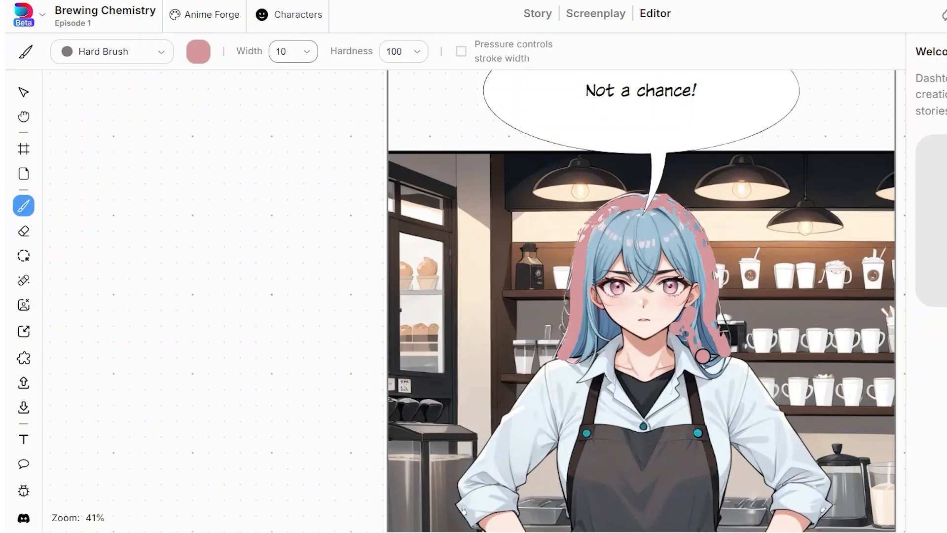
Mask Mia's painted hair in Frame 3 and inpaint it with character Mia and "match this color with Mia's hair, and make her expression questioning."
left_click(23, 256)
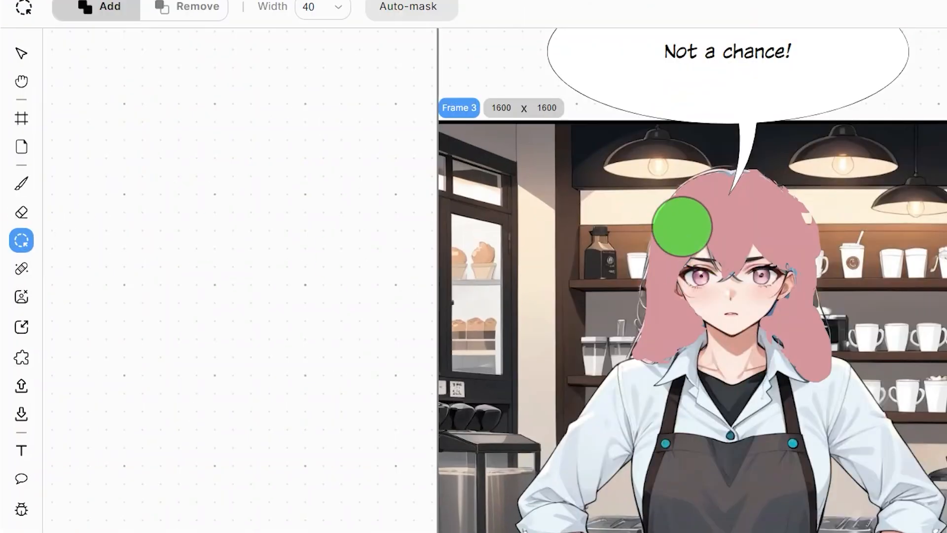
mouse_move(682, 227)
left_mouse_down()
mouse_move(649, 201)
mouse_move(666, 232)
mouse_move(799, 228)
left_mouse_up()
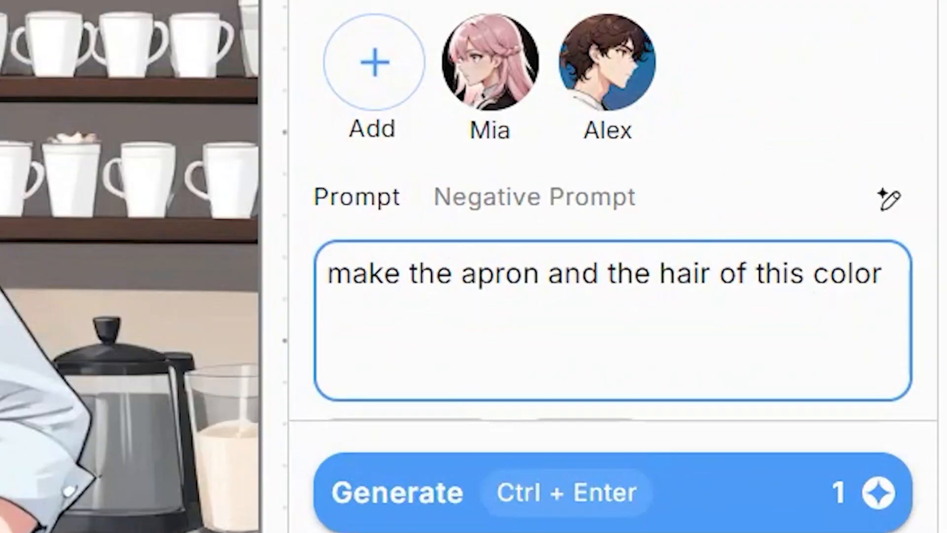
key("ctrl+a")
key("BackSpace")
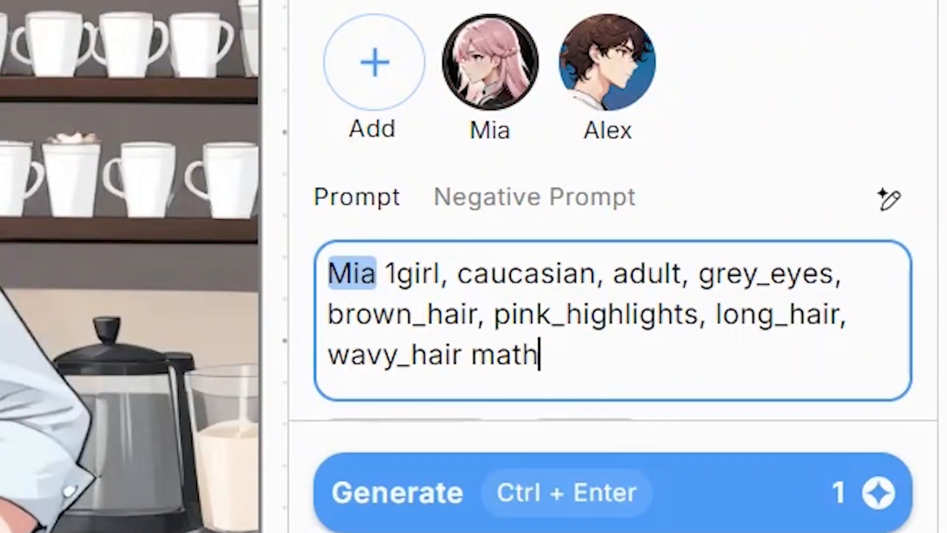
type("h this color with Mia's hair")
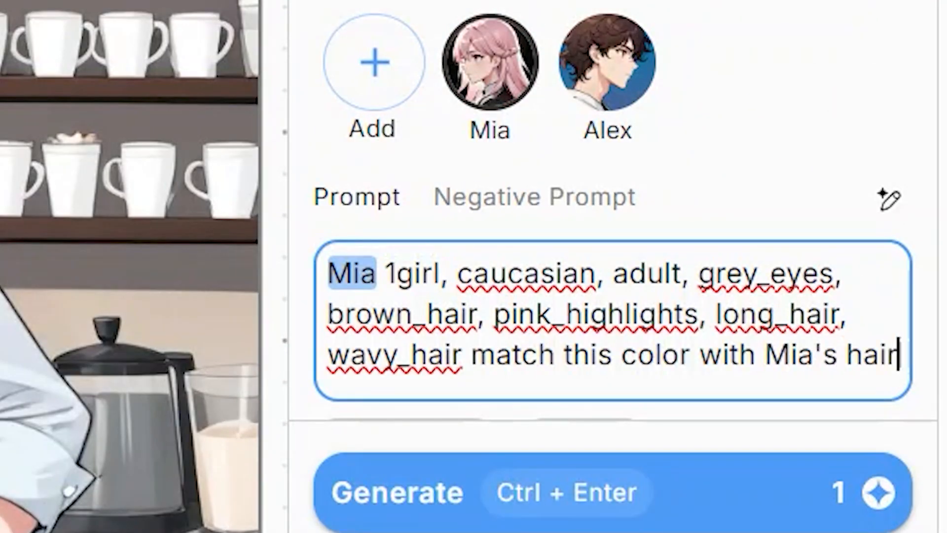
type(", and make her expression questioning.")
key("ctrl+Return")
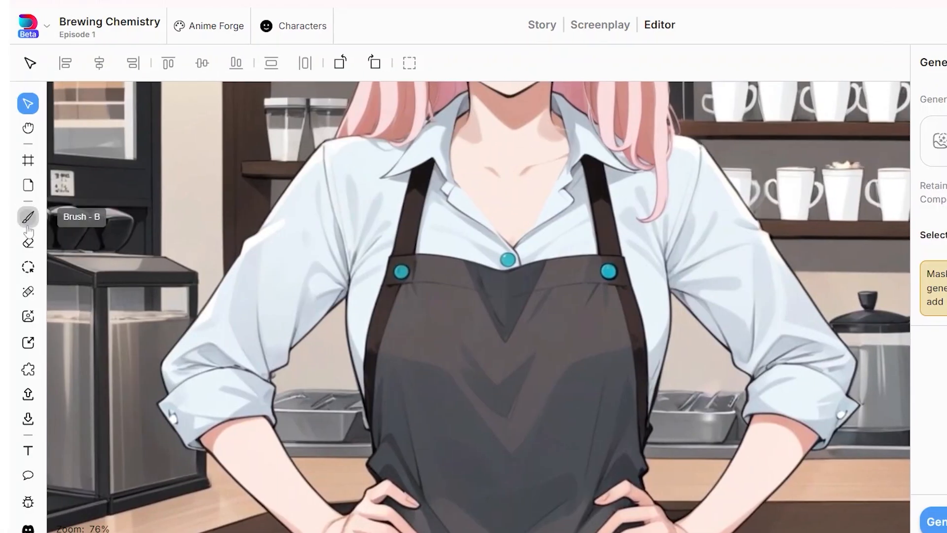
Set up a black brush with width 1 and hardness 100 for retouching around Mia's collar and apron
left_click(25, 213)
left_click(202, 61)
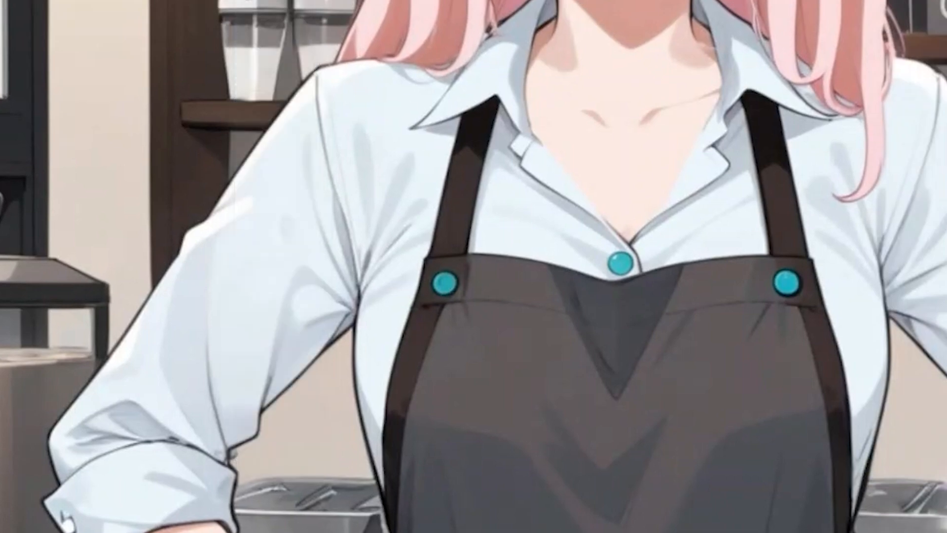
scroll(495, 385, "up", 2)
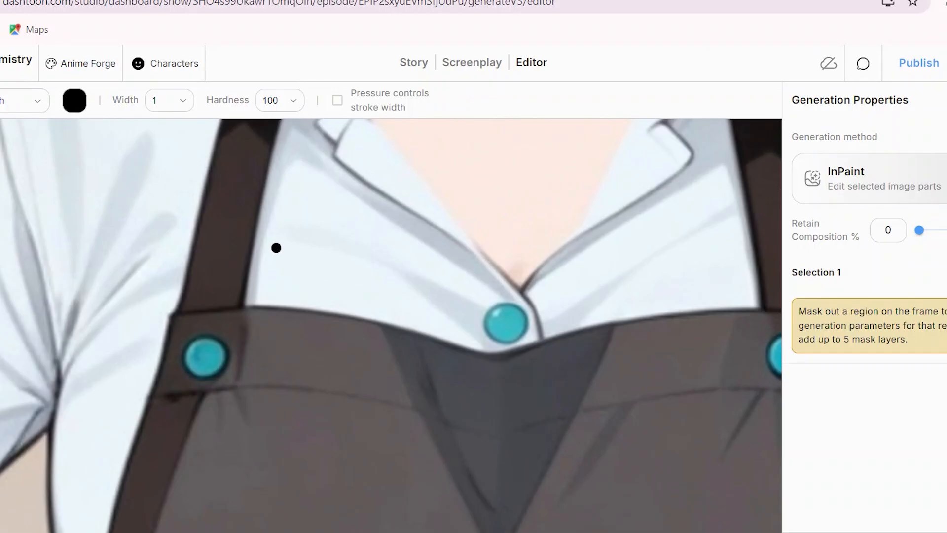
scroll(415, 316, "up", 3)
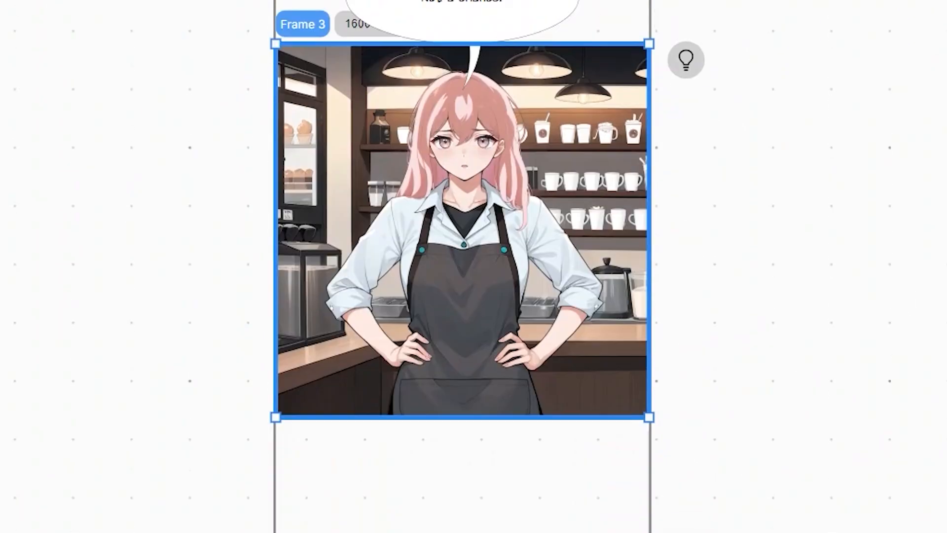
Examine Mia's hair, expression and outfit in Frame 3
scroll(462, 266, "up", 3)
scroll(463, 267, "down", 2)
scroll(782, 112, "up", 5)
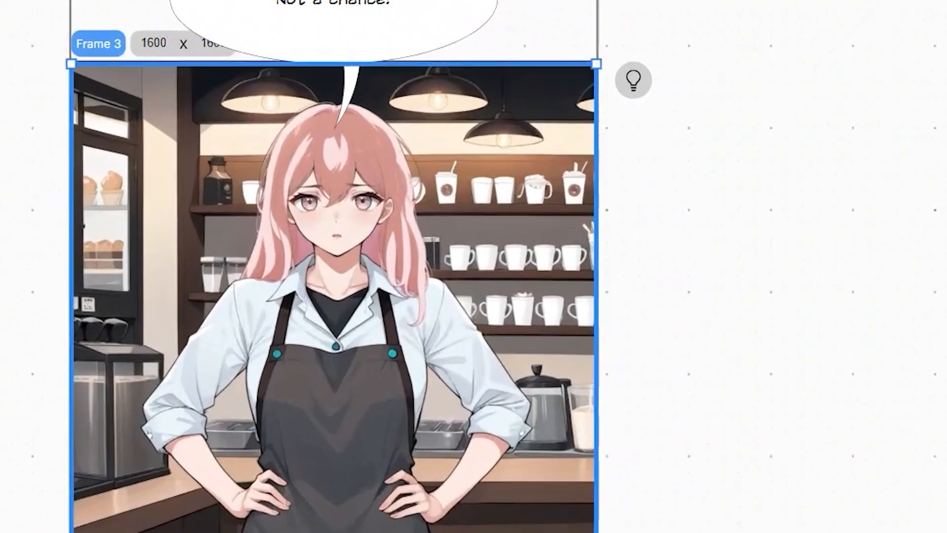
scroll(689, 338, "left", 3)
scroll(687, 332, "up", 8)
scroll(687, 331, "up", 3)
scroll(687, 332, "down", 12)
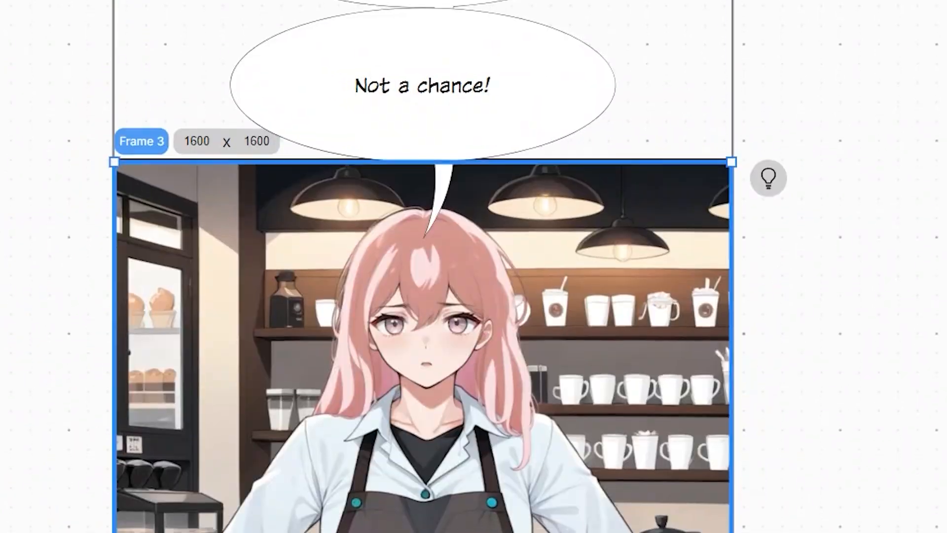
scroll(690, 332, "up", 2)
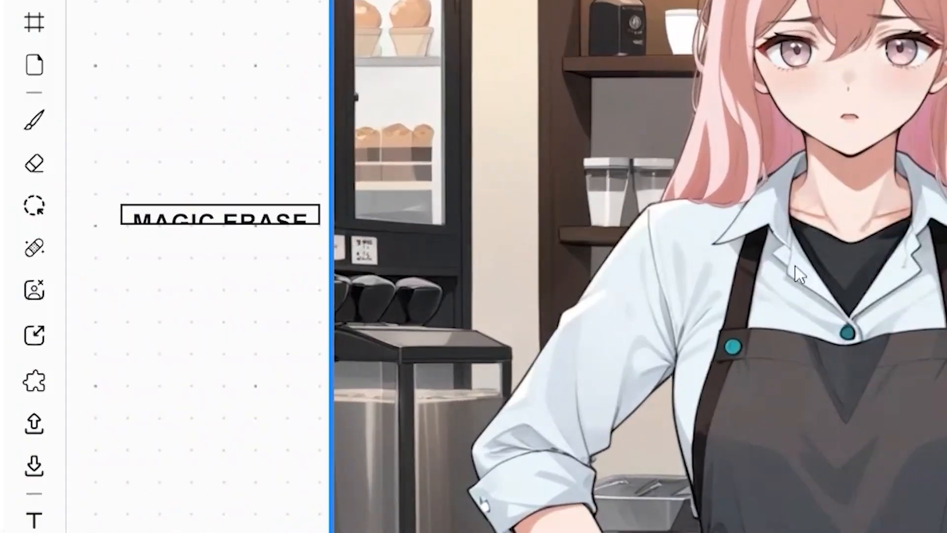
Mark Mia's black undershirt in Frame 3 with the Magic Erase brush at width 10, and sample her neck's skin tone for a width-5 brush
left_click(34, 247)
left_click(111, 48)
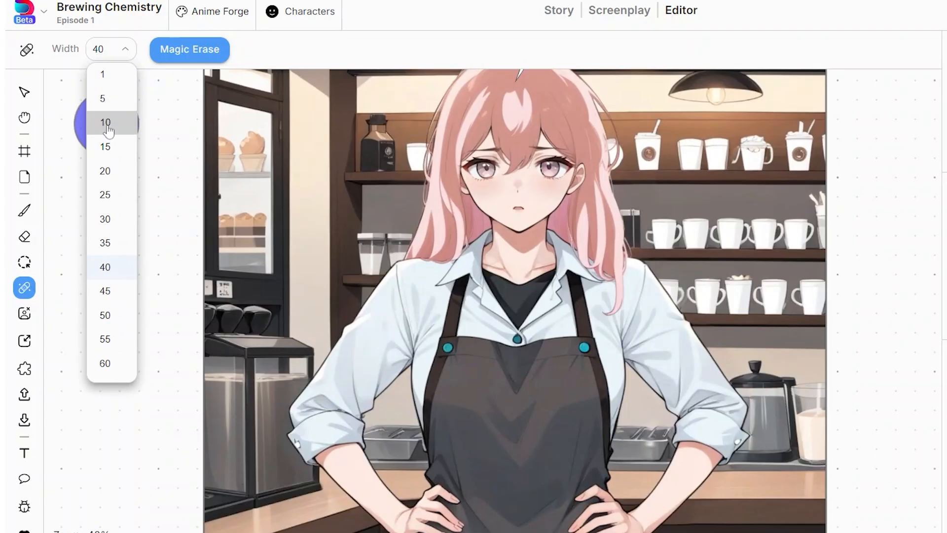
left_click(106, 121)
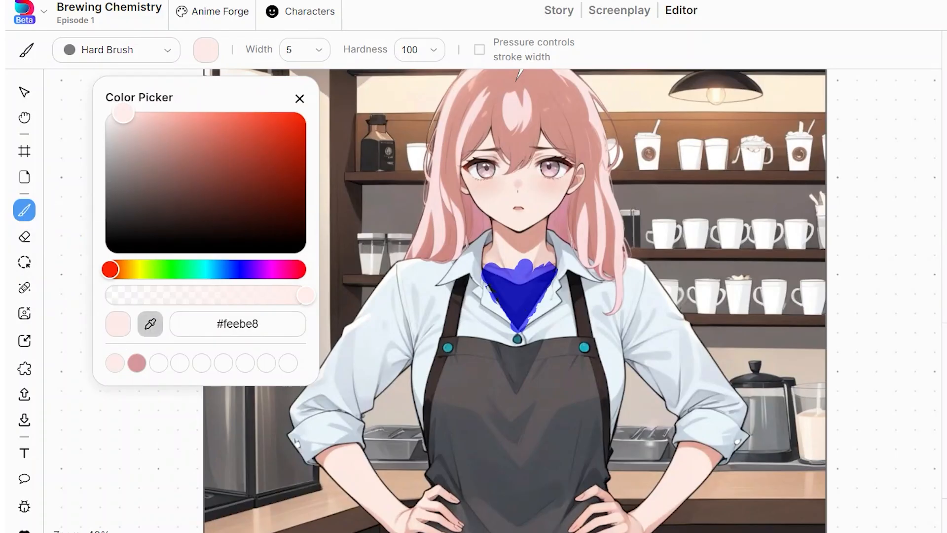
left_click(505, 255)
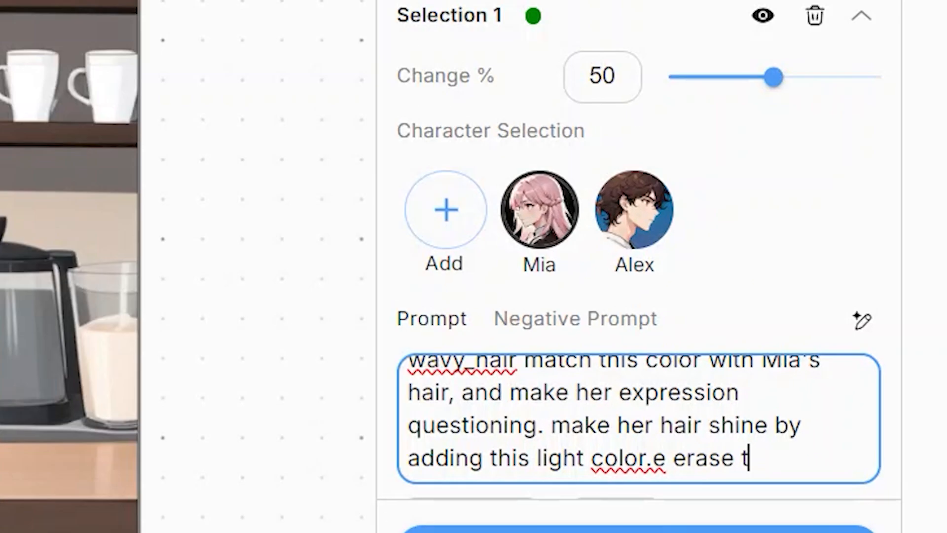
Inpaint the masked collar area at 50% change, ending the prompt with "erase the inner black shirt and match the skin tone"
key("BackSpace")
key("BackSpace")
key("BackSpace")
key("BackSpace")
key("BackSpace")
key("BackSpace")
key("BackSpace")
key("BackSpace")
key("BackSpace")
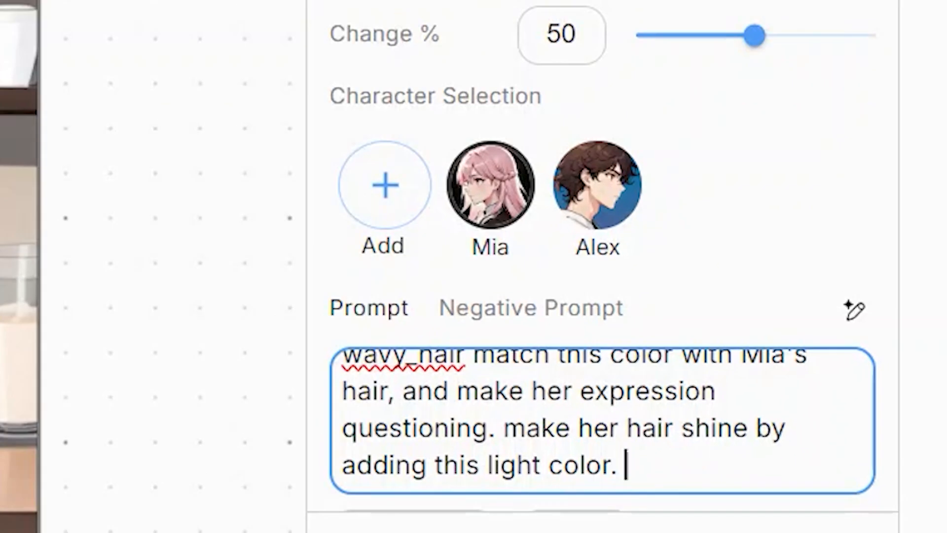
type("black shott")
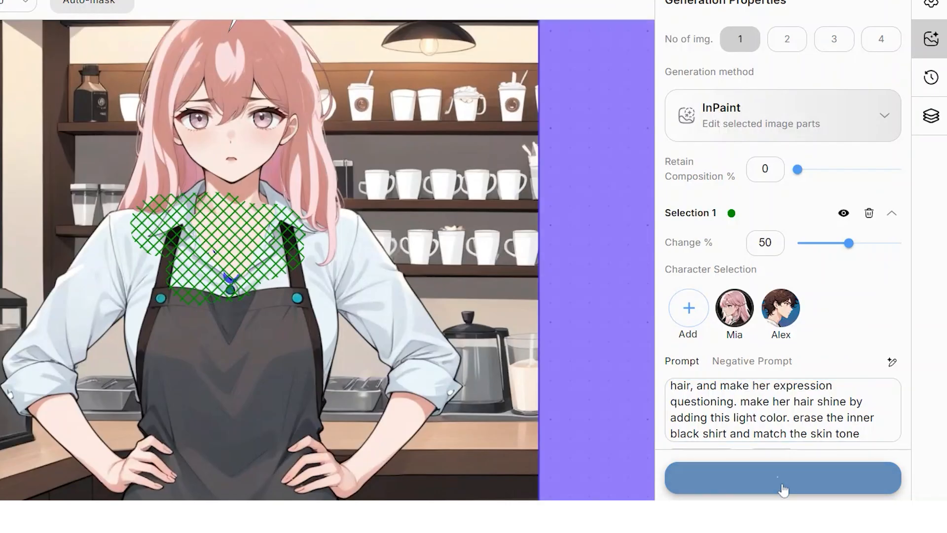
left_click(782, 490)
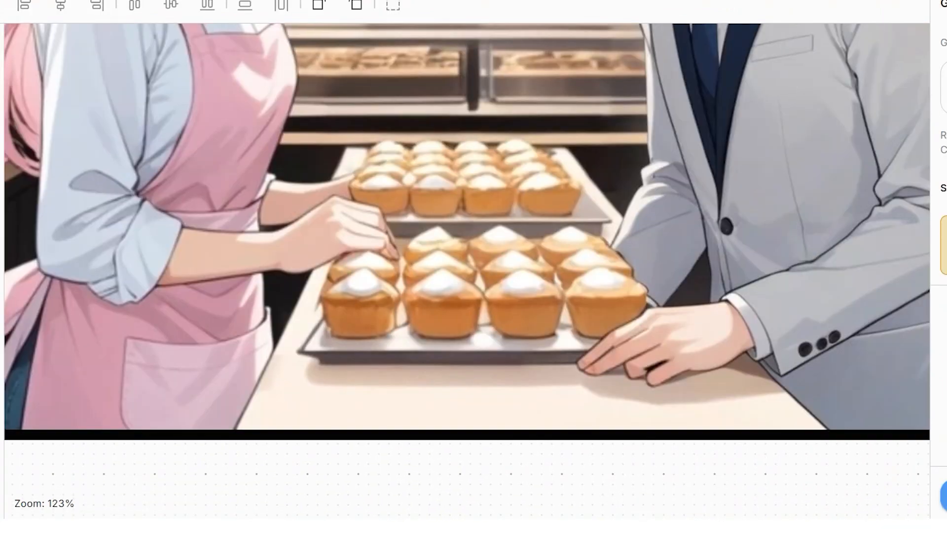
Paint Alex's jacket in the pastry frame navy blue #1e3358, filling the outlined shoulder, sleeve and front beside the tie
scroll(516, 111, "down", 3)
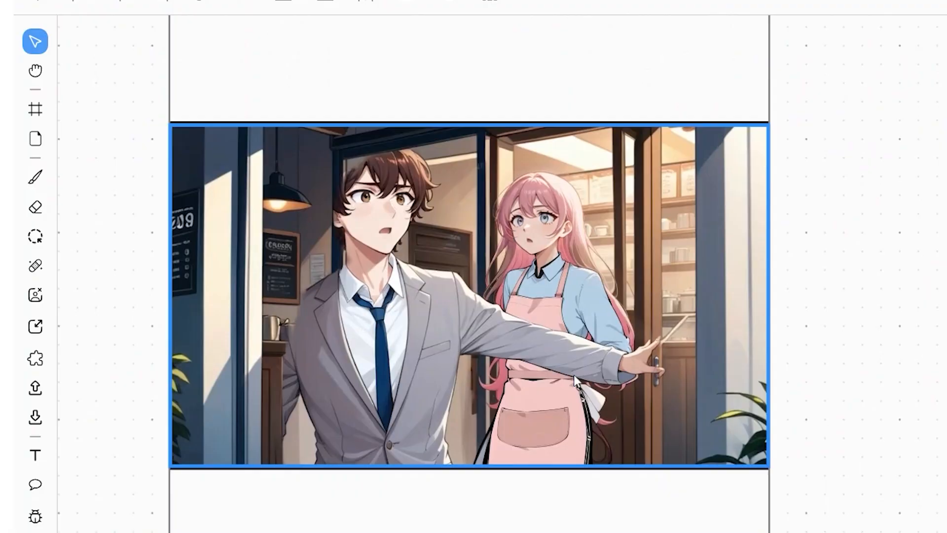
scroll(574, 375, "up", 5)
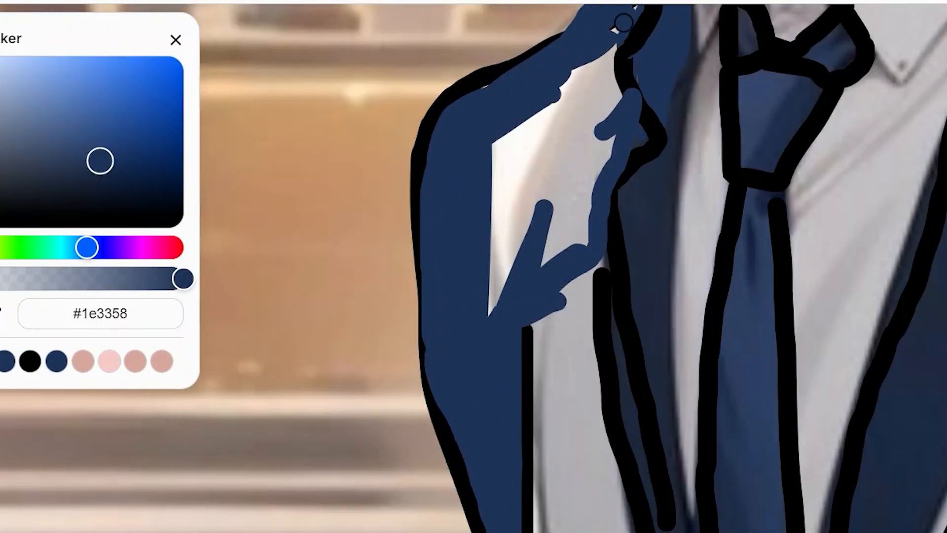
mouse_move(623, 23)
left_mouse_down()
mouse_move(520, 89)
mouse_move(554, 286)
left_mouse_up()
scroll(624, 180, "down", 4)
left_click_drag(588, 87, 549, 345)
scroll(550, 266, "down", 4)
left_click_drag(550, 266, 612, 442)
left_click_drag(579, 197, 626, 387)
left_click_drag(604, 208, 650, 382)
left_click_drag(617, 124, 685, 380)
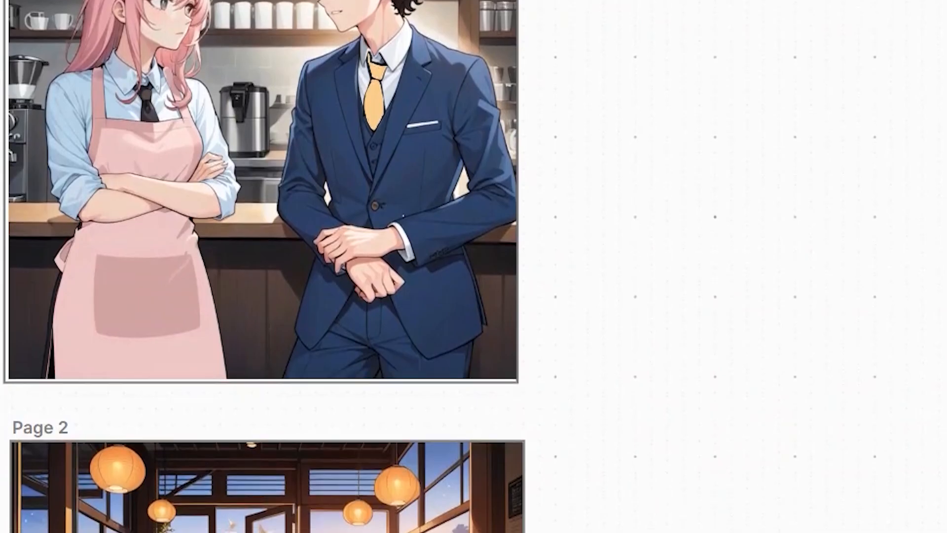
Outline Alex's jacket in the pastry frame in black, tracing the sleeves, cuff, front edge, breast pocket and lower pocket
scroll(264, 266, "down", 10)
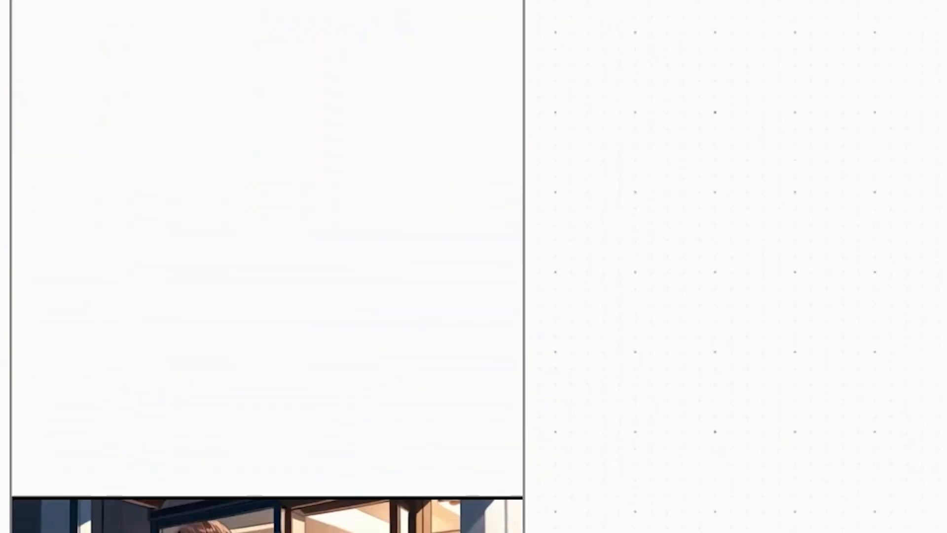
scroll(267, 266, "down", 10)
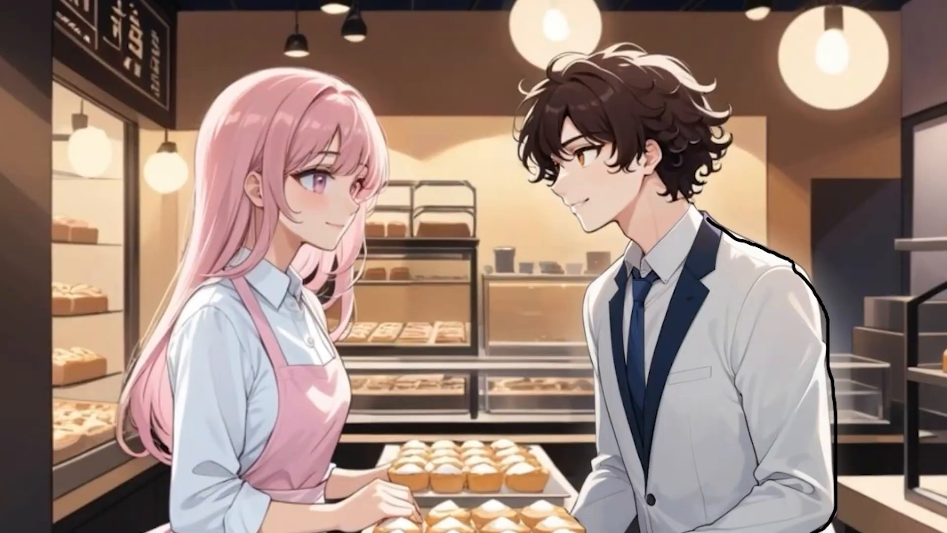
scroll(473, 267, "down", 2)
left_click_drag(829, 422, 696, 495)
left_click_drag(691, 495, 732, 271)
left_click_drag(667, 274, 666, 288)
left_click_drag(658, 310, 656, 375)
left_click_drag(760, 378, 765, 384)
left_click_drag(809, 434, 761, 519)
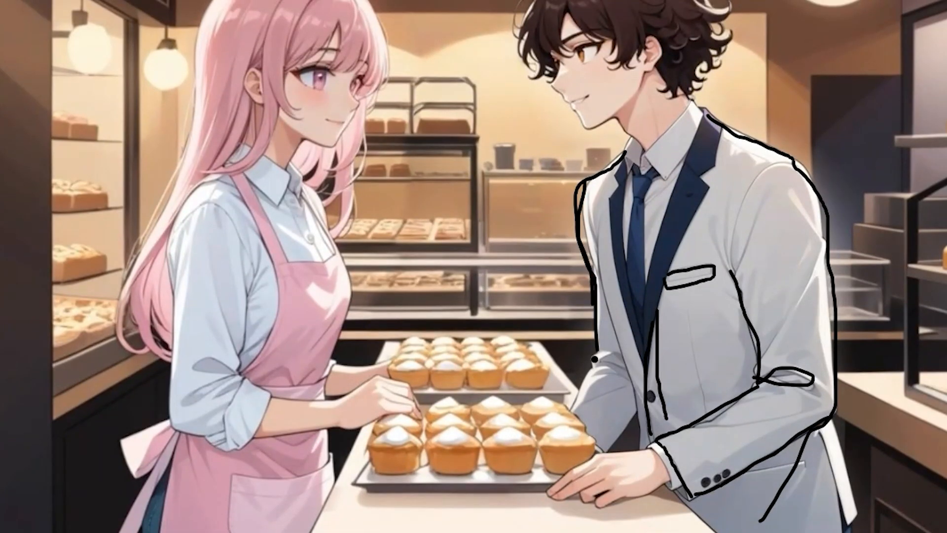
left_click_drag(595, 237, 641, 444)
scroll(474, 266, "down", 1)
left_click_drag(810, 410, 749, 409)
Trace the knot and both long edges of Alex's tie in black in the pastry frame
scroll(634, 75, "up", 5)
left_click_drag(634, 104, 638, 105)
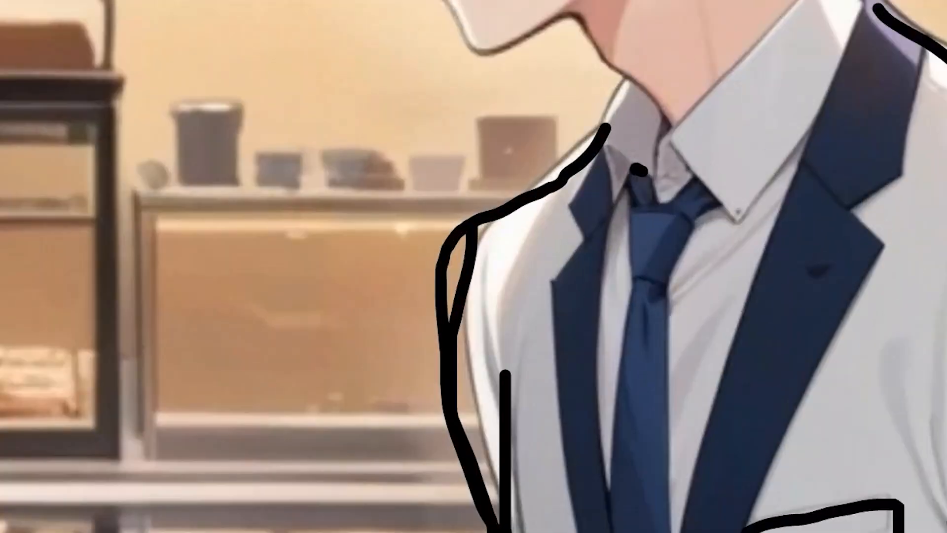
scroll(474, 266, "down", 4)
left_click_drag(641, 168, 612, 513)
left_click_drag(681, 177, 659, 501)
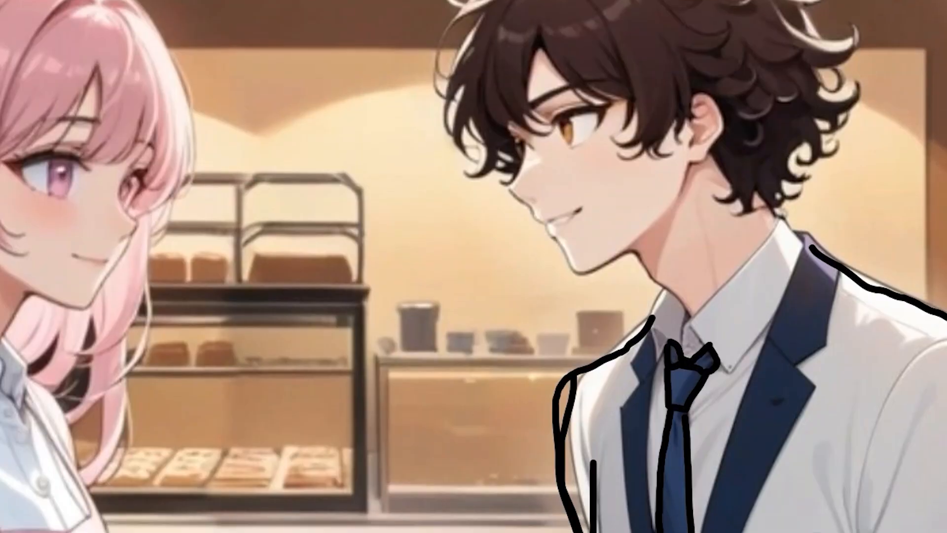
Generate the pastry frame with the prompt ending "MAKE THE TIE OF THIS COLOR. match alex clothes with this color"
left_click(528, 275)
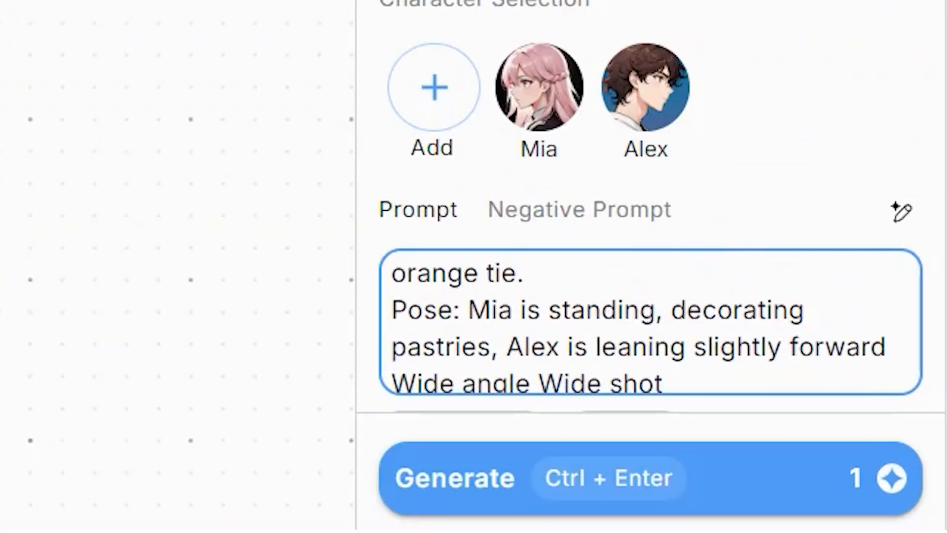
type("TIE OF THIS COLOR. match alex clothes with ")
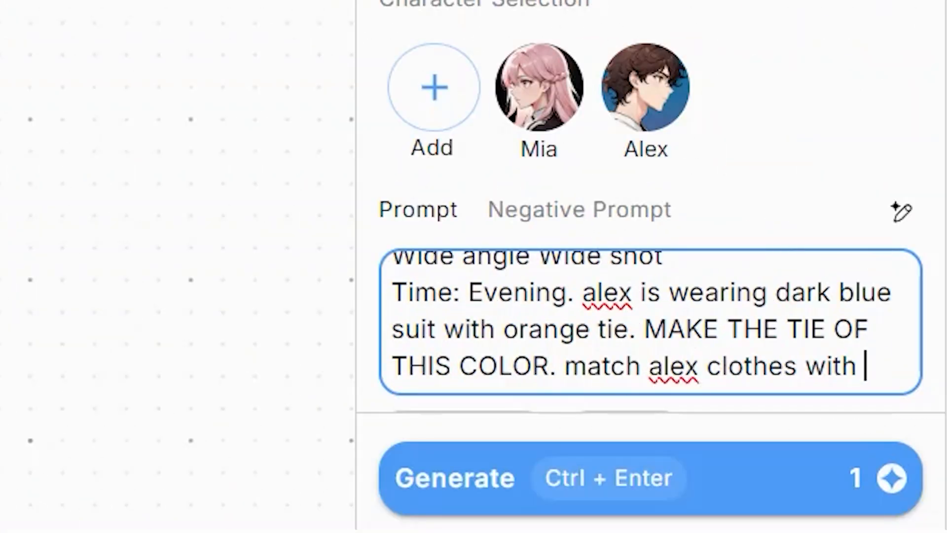
type("this color")
left_click(602, 487)
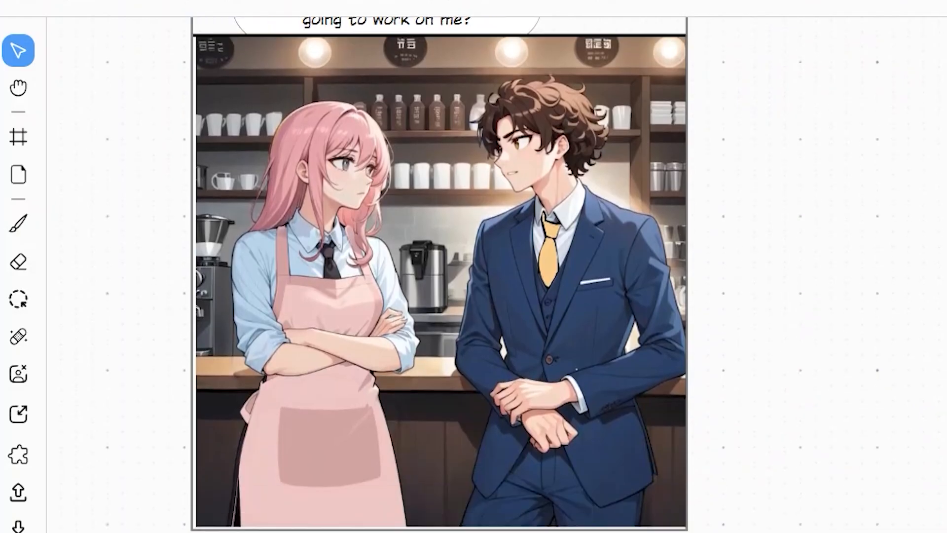
Paint a tie on Mia's light-blue shirt above the pink apron, outlining collar bands, knot and edges in black and filling with dark grey #4a454b
scroll(734, 472, "down", 1)
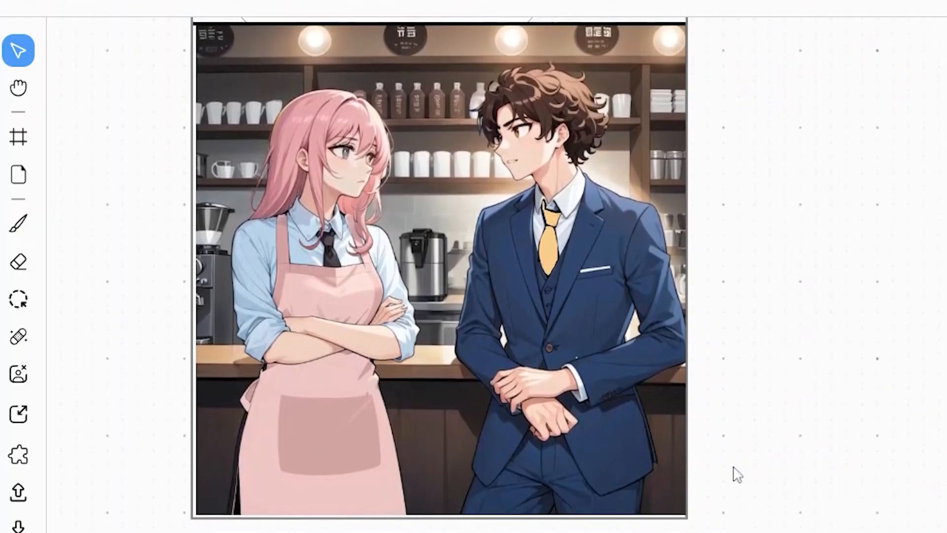
left_click(564, 395)
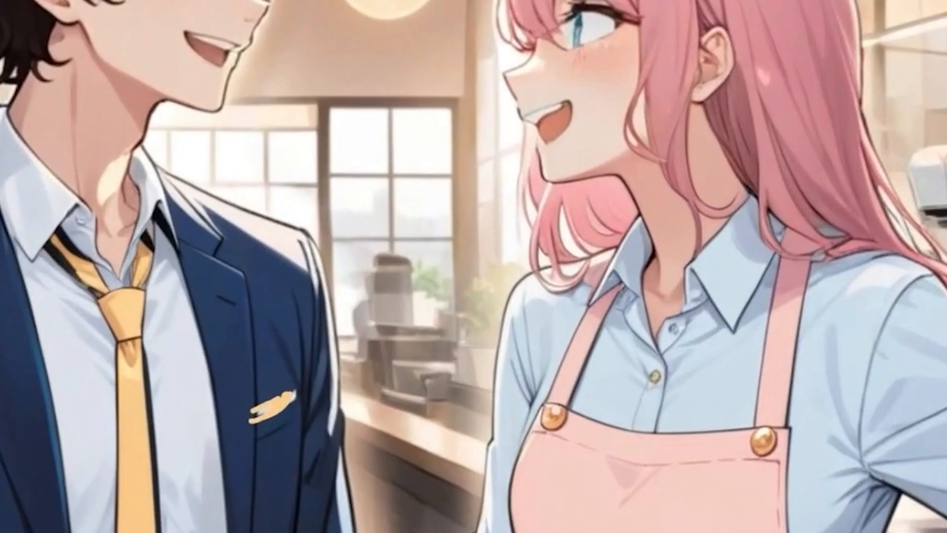
left_click(2, 184)
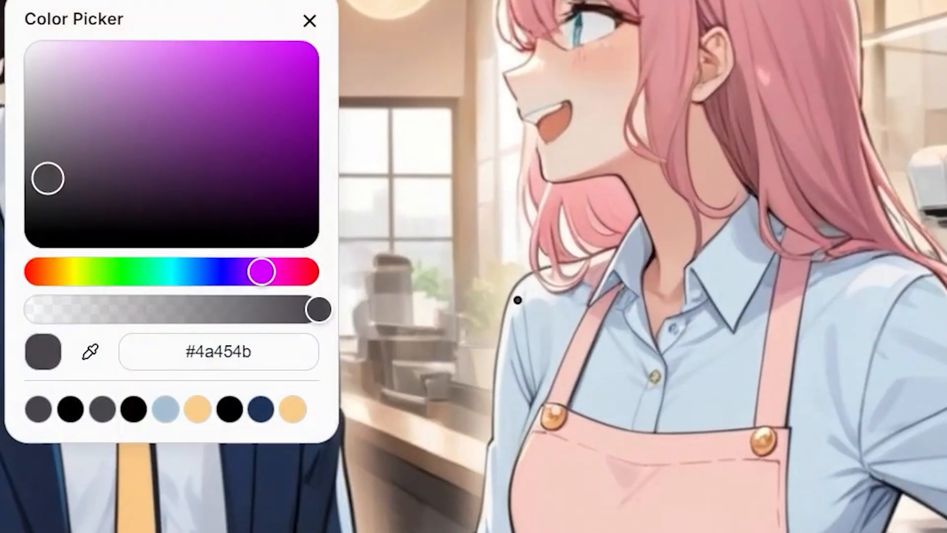
left_click(70, 409)
left_click_drag(627, 298, 705, 307)
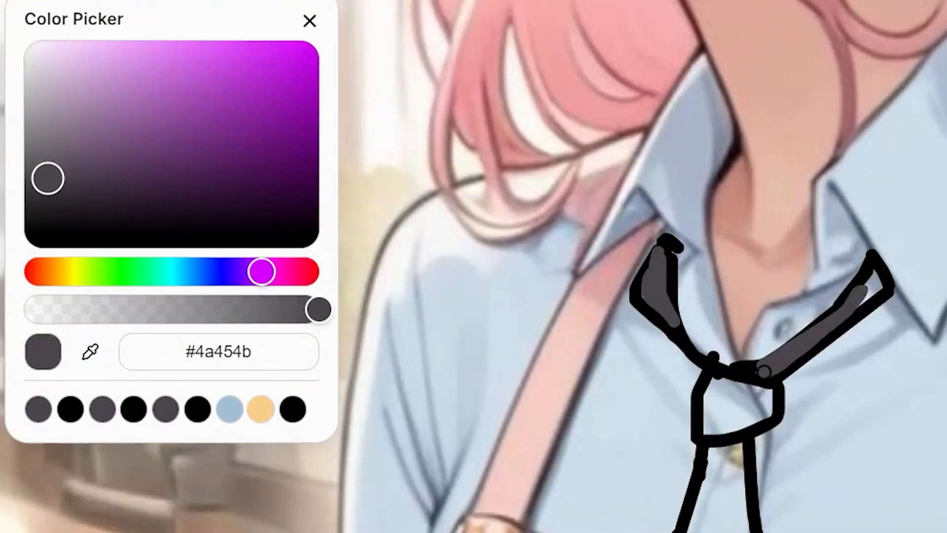
left_click_drag(706, 390, 711, 493)
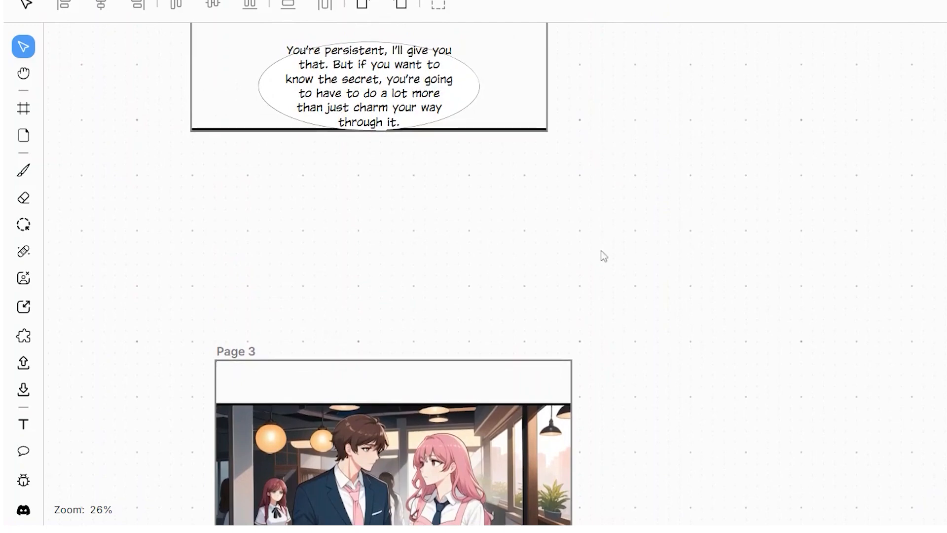
Move Page 3 up directly beneath Page 2, and look through the stacked comic pages from Page 1 down
mouse_move(444, 324)
left_mouse_down()
mouse_move(437, 212)
mouse_move(453, 173)
mouse_move(456, 69)
left_mouse_up()
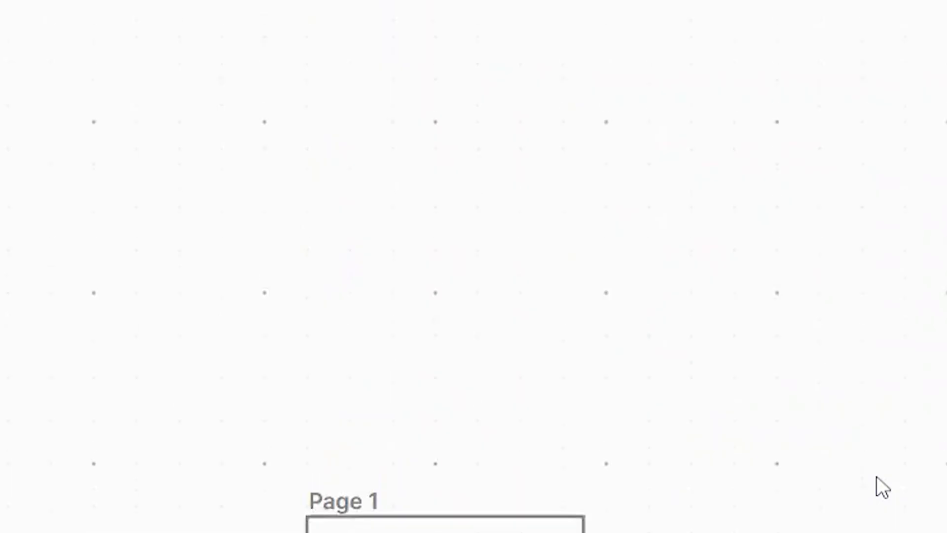
scroll(877, 475, "down", 10)
scroll(444, 267, "down", 15)
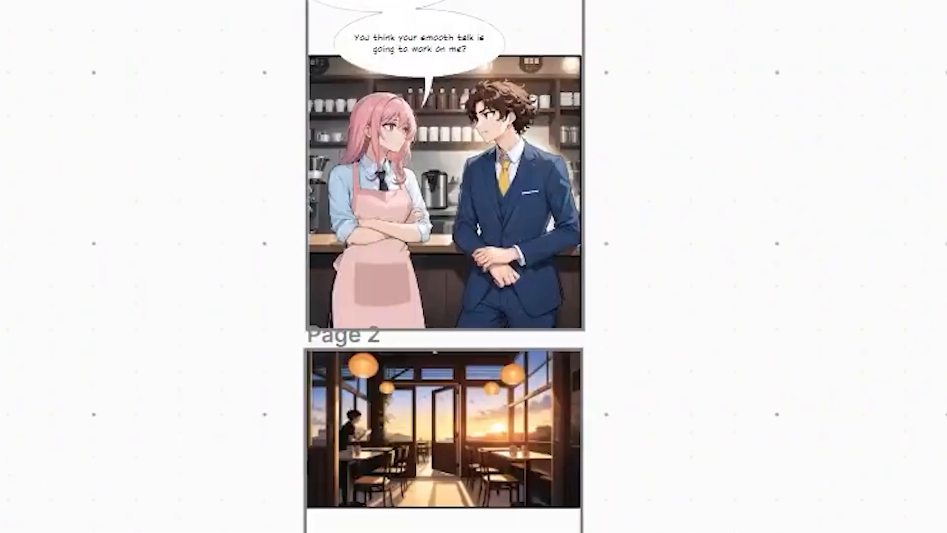
scroll(444, 266, "down", 15)
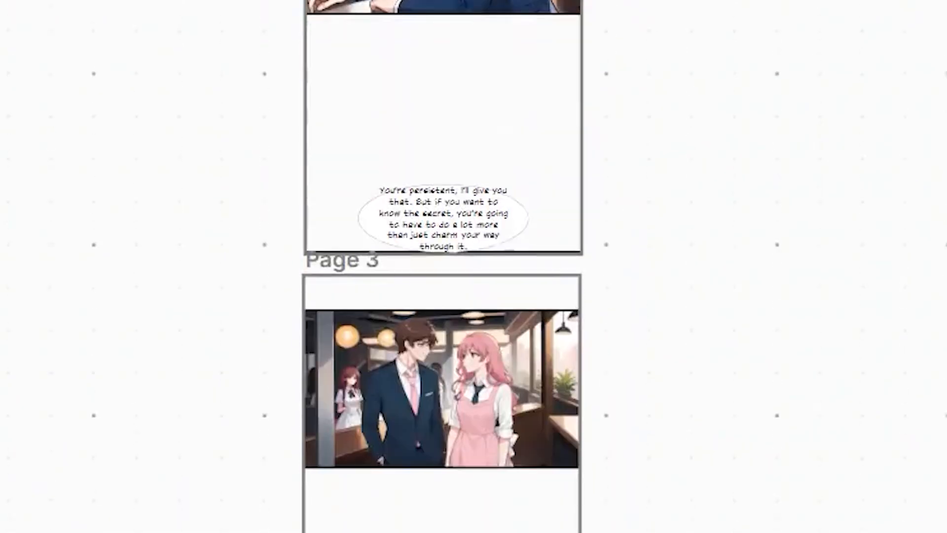
scroll(444, 266, "up", 5)
scroll(443, 267, "up", 8)
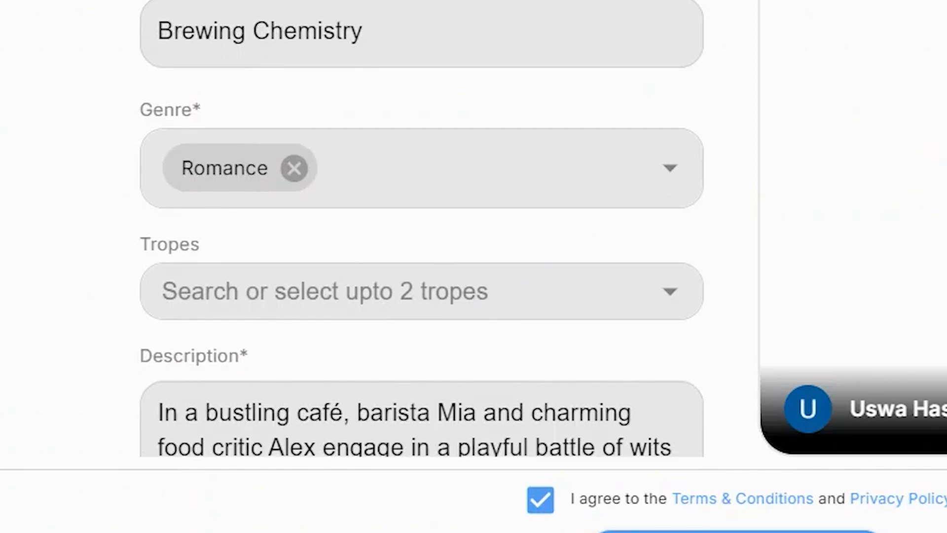
Add the Enemies to Lovers trope to the Dashtoon details, check the content declarations, and publish Brewing Chemistry
scroll(422, 228, "down", 2)
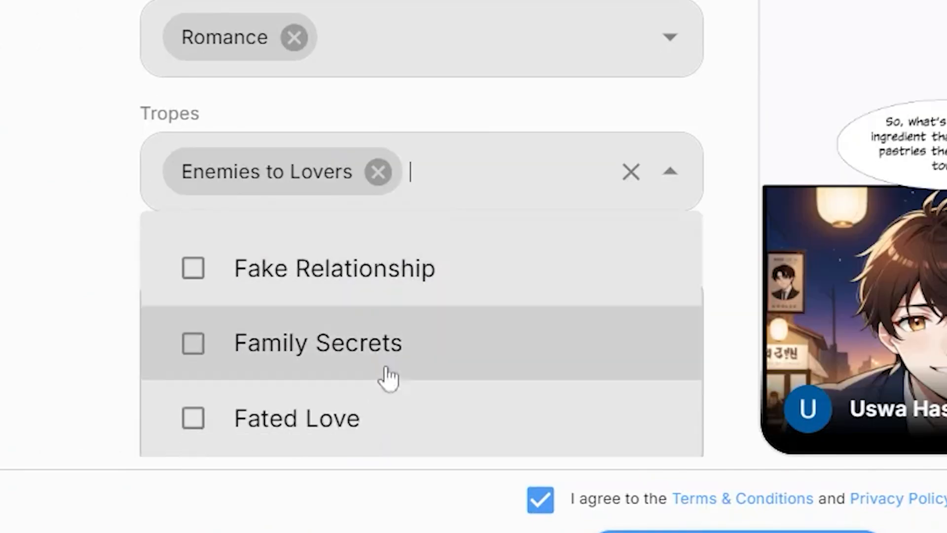
left_click(363, 444)
scroll(585, 209, "down", 5)
scroll(582, 200, "down", 10)
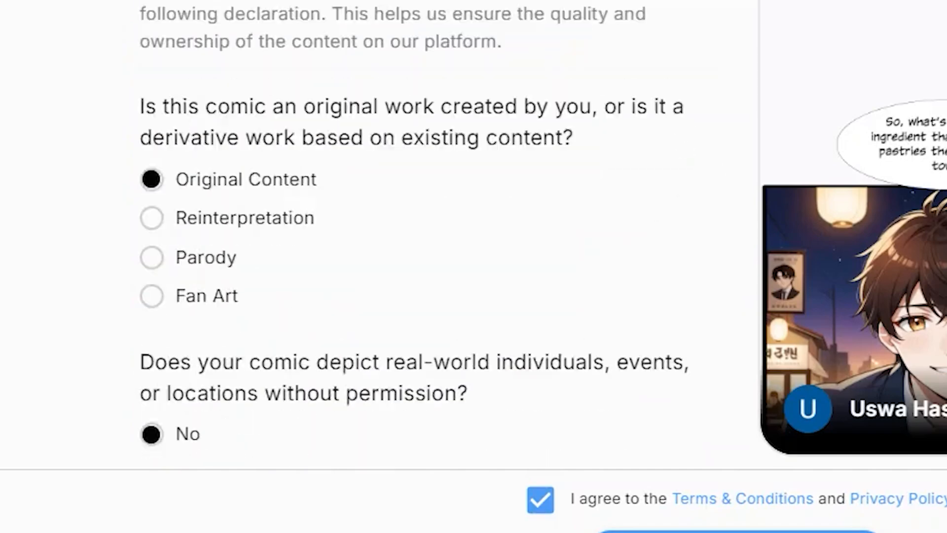
scroll(422, 228, "up", 15)
left_click(631, 444)
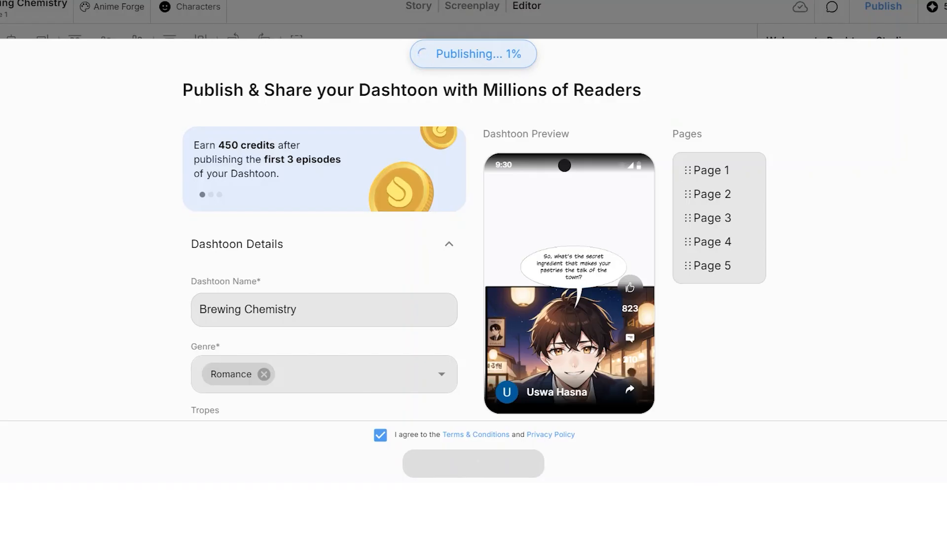